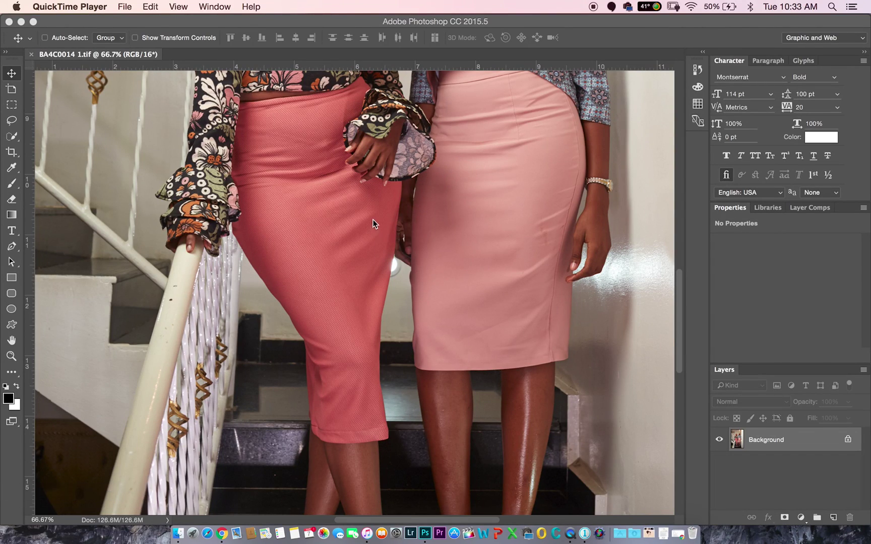
Add a new layer above the Background and set the foreground colour to blue 001eff
{"action": "left_click", "coordinate": [352, 179]}
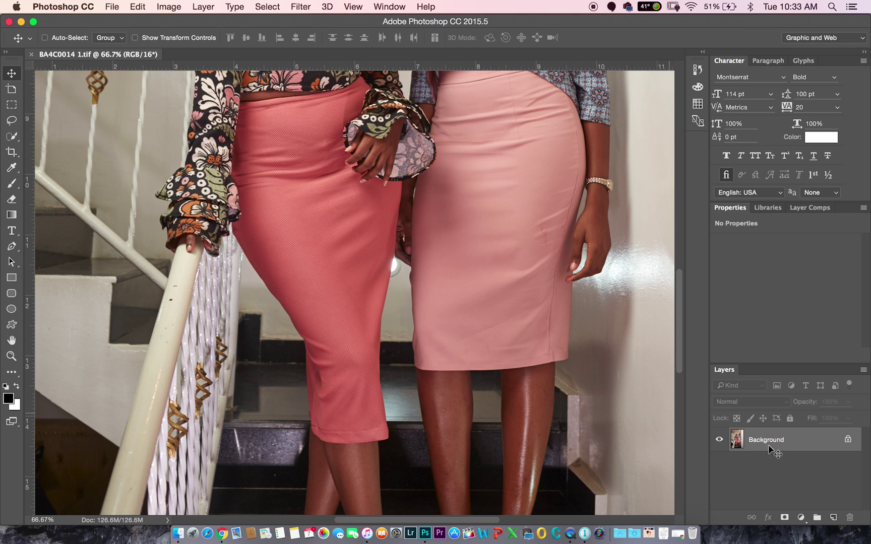
{"action": "left_click", "coordinate": [832, 516]}
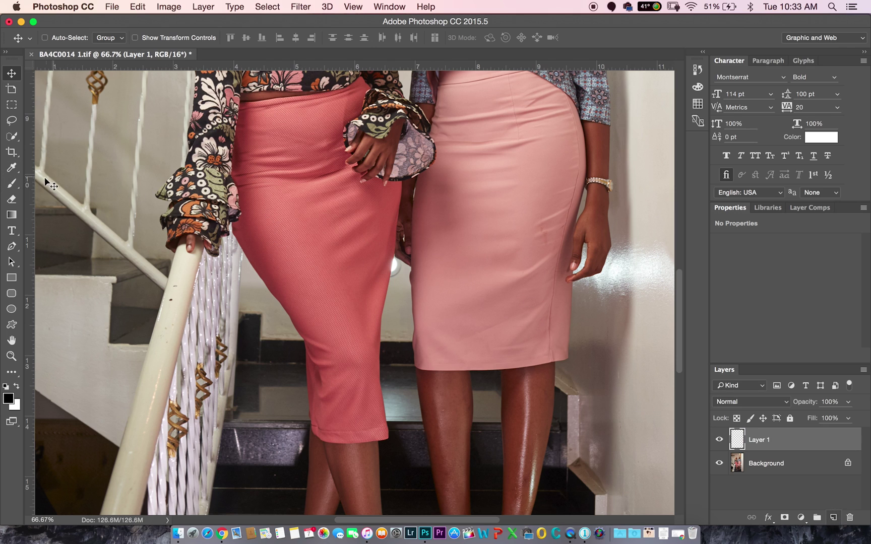
{"action": "left_click", "coordinate": [11, 184]}
{"action": "left_click", "coordinate": [8, 399]}
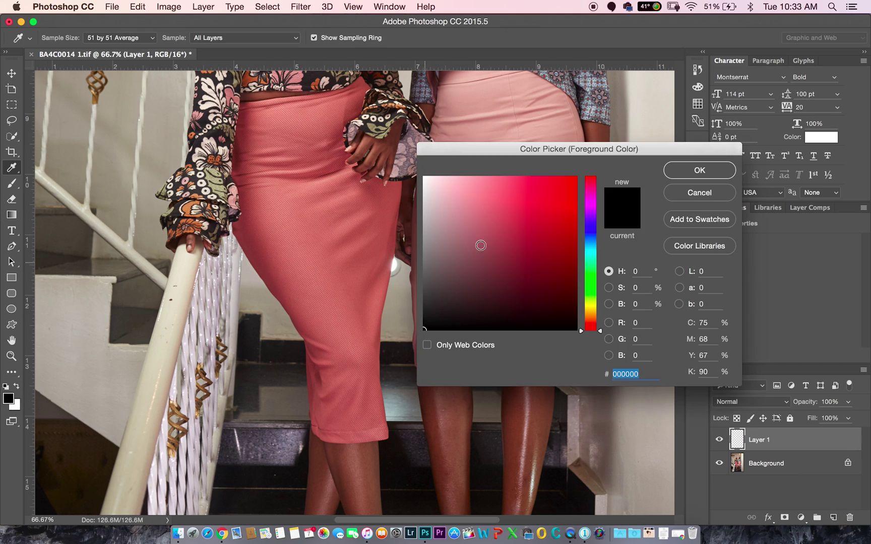
{"action": "left_click", "coordinate": [590, 231]}
{"action": "left_click", "coordinate": [576, 177]}
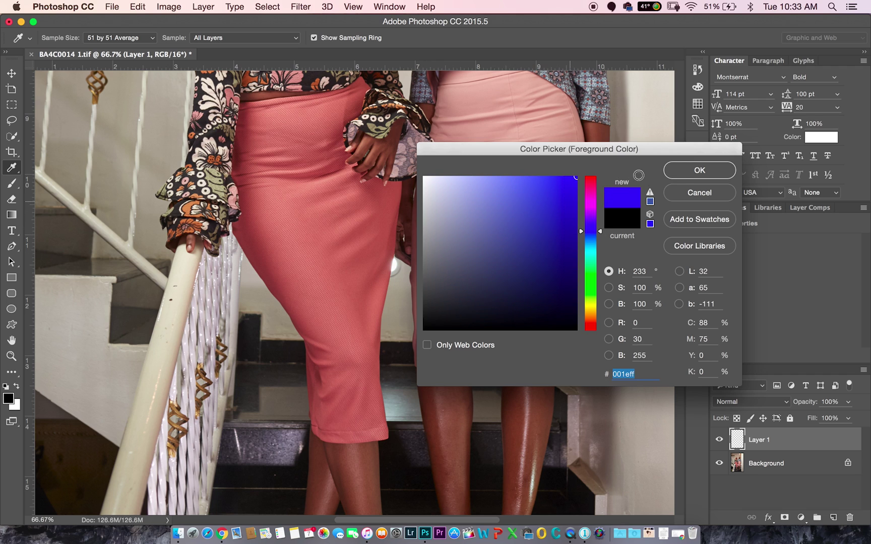
{"action": "left_click", "coordinate": [679, 175]}
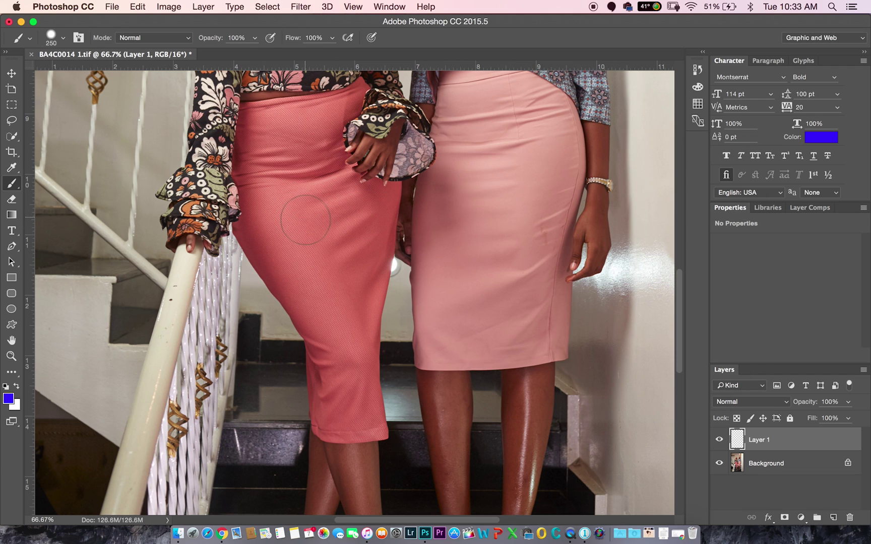
Outline the bright areas on both skirts in blue with the Brush tool sized to 70 pixels
{"action": "key", "text": "bracketleft"}
{"action": "key", "text": "bracketleft"}
{"action": "key", "text": "bracketleft"}
{"action": "key", "text": "bracketleft"}
{"action": "key", "text": "bracketleft"}
{"action": "key", "text": "bracketleft"}
{"action": "key", "text": "bracketleft"}
{"action": "mouse_move", "coordinate": [259, 117]}
{"action": "left_mouse_down"}
{"action": "mouse_move", "coordinate": [359, 107]}
{"action": "mouse_move", "coordinate": [304, 237]}
{"action": "mouse_move", "coordinate": [359, 359]}
{"action": "mouse_move", "coordinate": [357, 385]}
{"action": "mouse_move", "coordinate": [312, 318]}
{"action": "mouse_move", "coordinate": [269, 190]}
{"action": "mouse_move", "coordinate": [265, 140]}
{"action": "mouse_move", "coordinate": [285, 125]}
{"action": "left_mouse_up"}
{"action": "mouse_move", "coordinate": [454, 104]}
{"action": "left_mouse_down"}
{"action": "mouse_move", "coordinate": [510, 152]}
{"action": "mouse_move", "coordinate": [518, 214]}
{"action": "mouse_move", "coordinate": [494, 295]}
{"action": "mouse_move", "coordinate": [470, 245]}
{"action": "mouse_move", "coordinate": [467, 109]}
{"action": "mouse_move", "coordinate": [485, 91]}
{"action": "left_mouse_up"}
{"action": "left_click", "coordinate": [426, 291]}
{"action": "left_click_drag", "start_coordinate": [434, 343], "coordinate": [427, 353]}
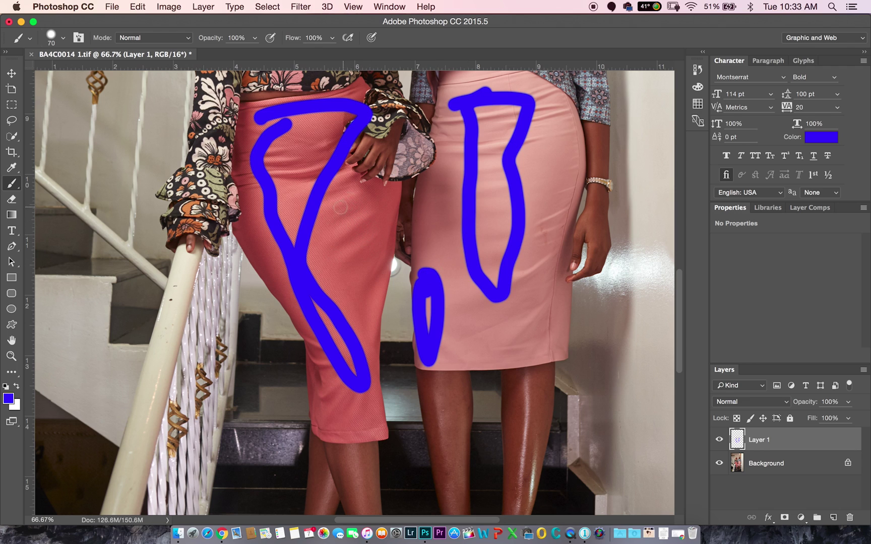
Mark the shaded side of the coral skirt with red ff0000 strokes and delete the annotation layer
{"action": "left_click", "coordinate": [10, 398]}
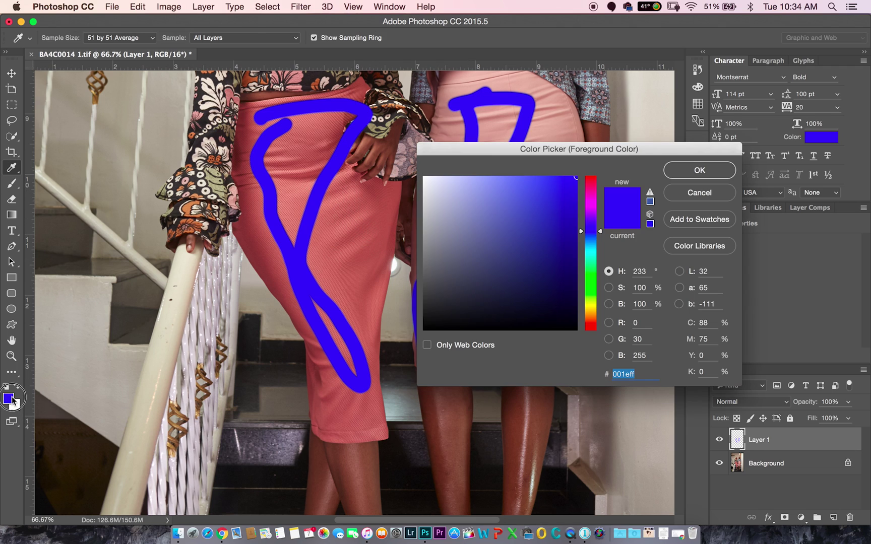
{"action": "left_click_drag", "start_coordinate": [586, 186], "coordinate": [605, 149]}
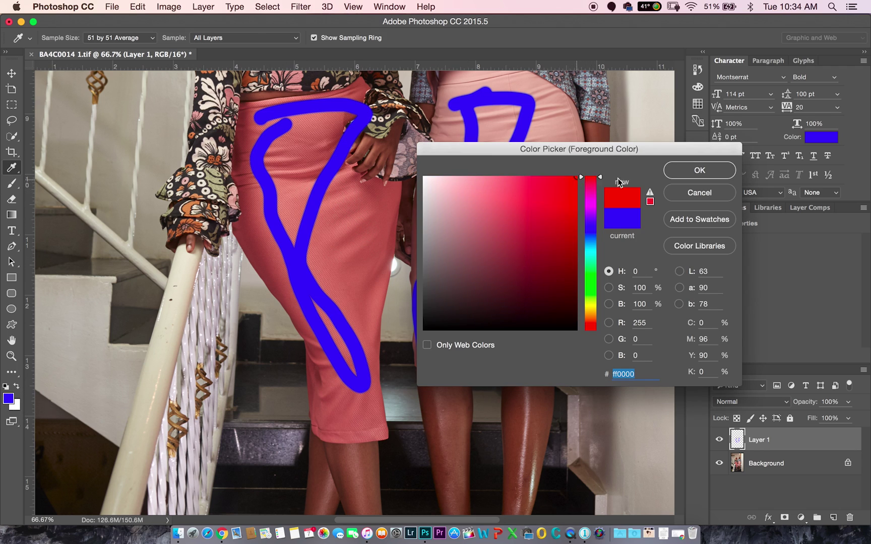
{"action": "left_click", "coordinate": [696, 172]}
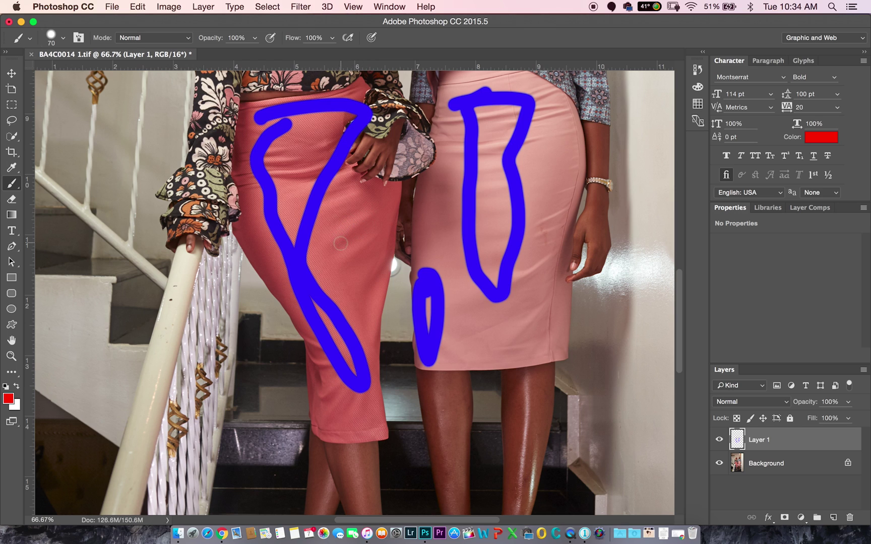
{"action": "mouse_move", "coordinate": [379, 212]}
{"action": "left_mouse_down"}
{"action": "mouse_move", "coordinate": [329, 235]}
{"action": "mouse_move", "coordinate": [375, 200]}
{"action": "left_mouse_up"}
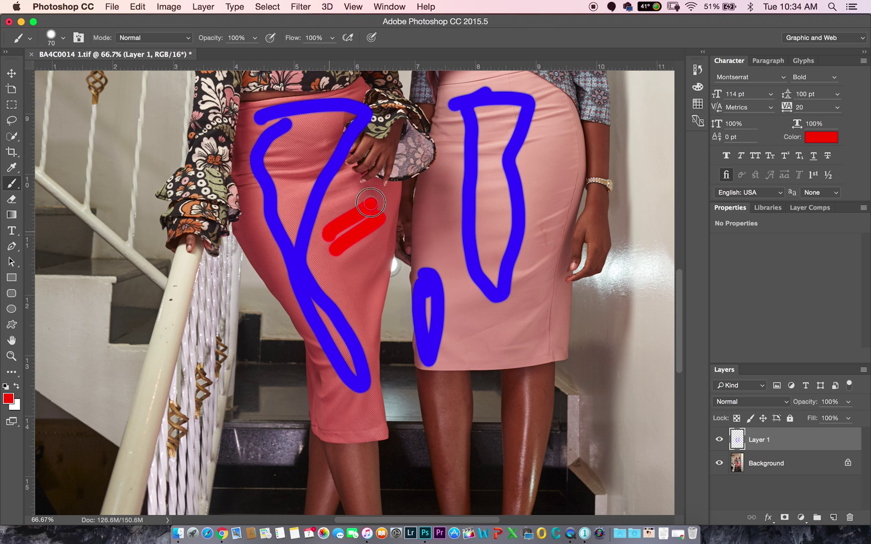
{"action": "left_click_drag", "start_coordinate": [341, 277], "coordinate": [377, 249]}
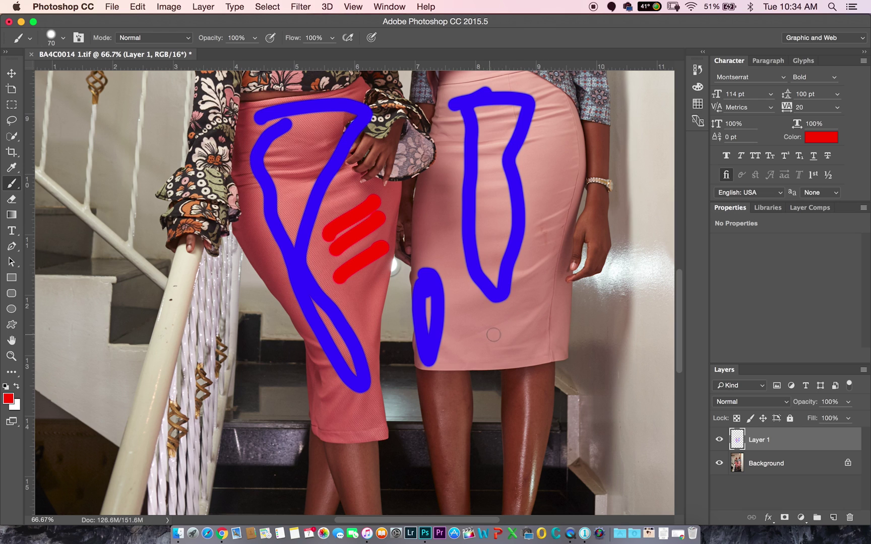
{"action": "key", "text": "Delete"}
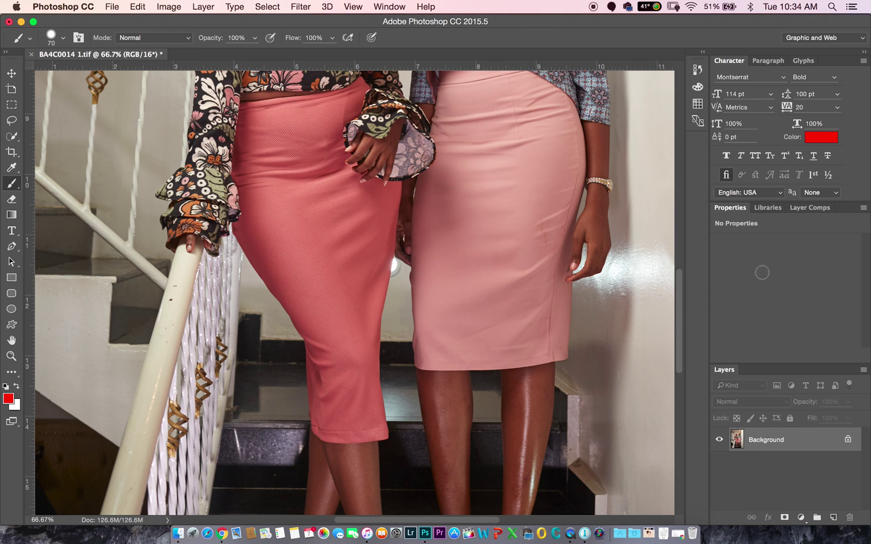
Switch to the Photography workspace and run the Simple Frequency Separation action with a 14-pixel Gaussian Blur radius
{"action": "left_click", "coordinate": [824, 37]}
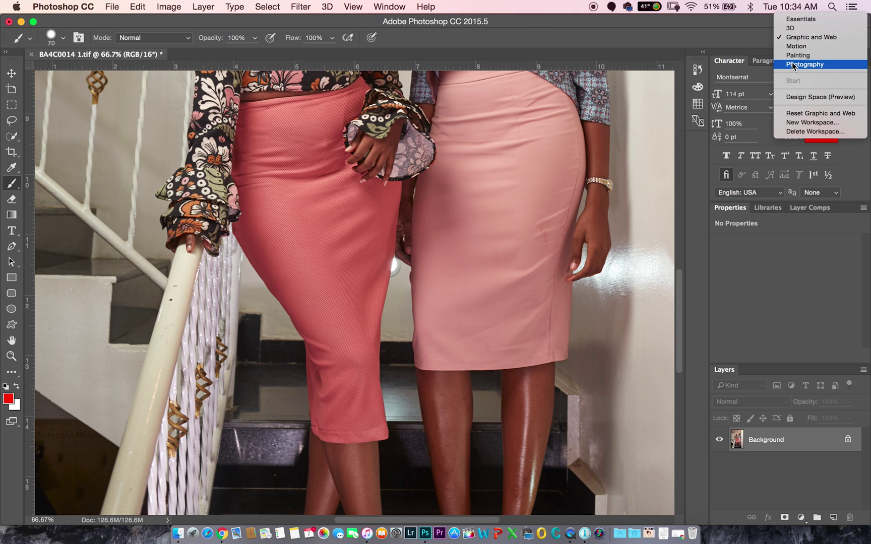
{"action": "left_click", "coordinate": [793, 65]}
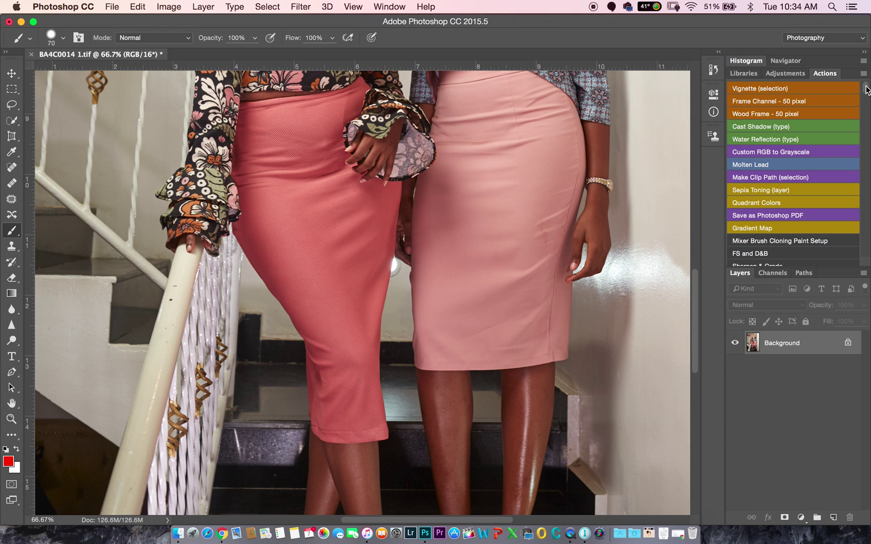
{"action": "scroll", "coordinate": [866, 90], "scroll_direction": "down", "scroll_amount": 10}
{"action": "scroll", "coordinate": [862, 96], "scroll_direction": "up", "scroll_amount": 10}
{"action": "scroll", "coordinate": [867, 90], "scroll_direction": "down", "scroll_amount": 10}
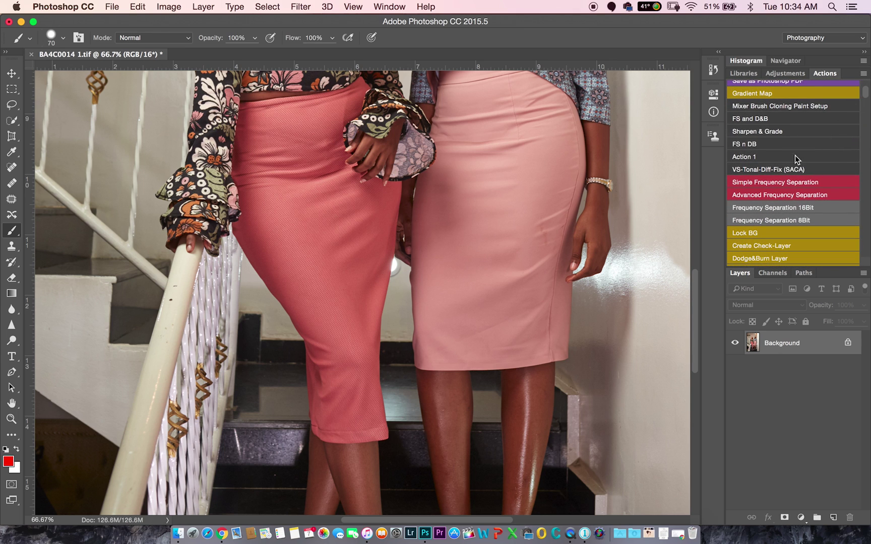
{"action": "left_click", "coordinate": [756, 180]}
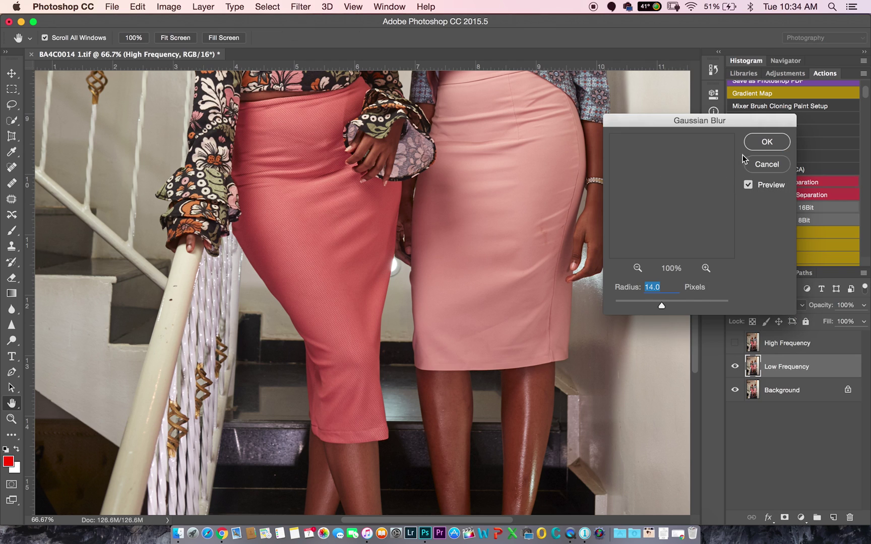
{"action": "left_click", "coordinate": [758, 146]}
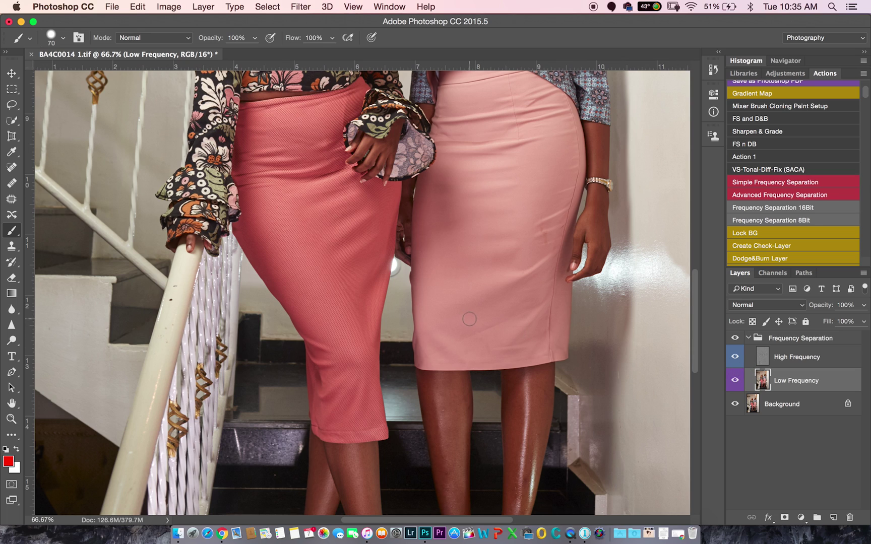
Activate the Mixer Brush tool for the Low Frequency layer and reset the colours to default black and white
{"action": "right_click", "coordinate": [10, 233]}
{"action": "left_click", "coordinate": [50, 263]}
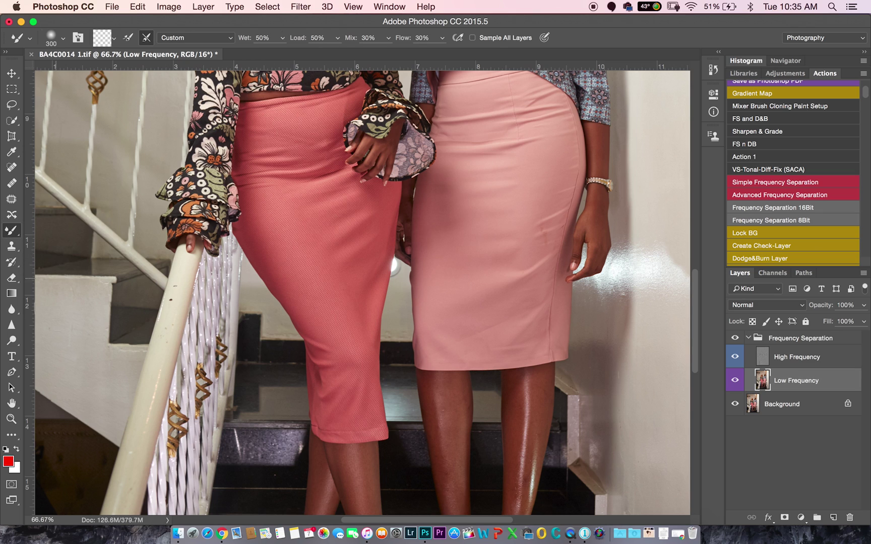
{"action": "left_click", "coordinate": [7, 447]}
{"action": "left_click", "coordinate": [147, 39]}
{"action": "left_click", "coordinate": [63, 39]}
{"action": "left_click", "coordinate": [534, 19]}
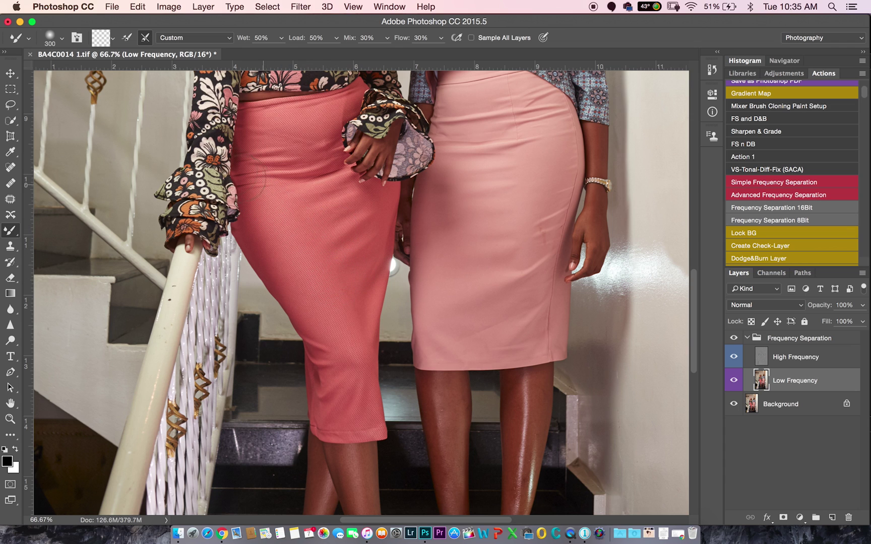
Try different Mixer Brush sizes up to 400 pixels over the skirts and settle on 250 pixels for the coral skirt
{"action": "key", "text": "bracketleft"}
{"action": "key", "text": "bracketleft"}
{"action": "key", "text": "bracketright"}
{"action": "key", "text": "bracketright"}
{"action": "key", "text": "bracketright"}
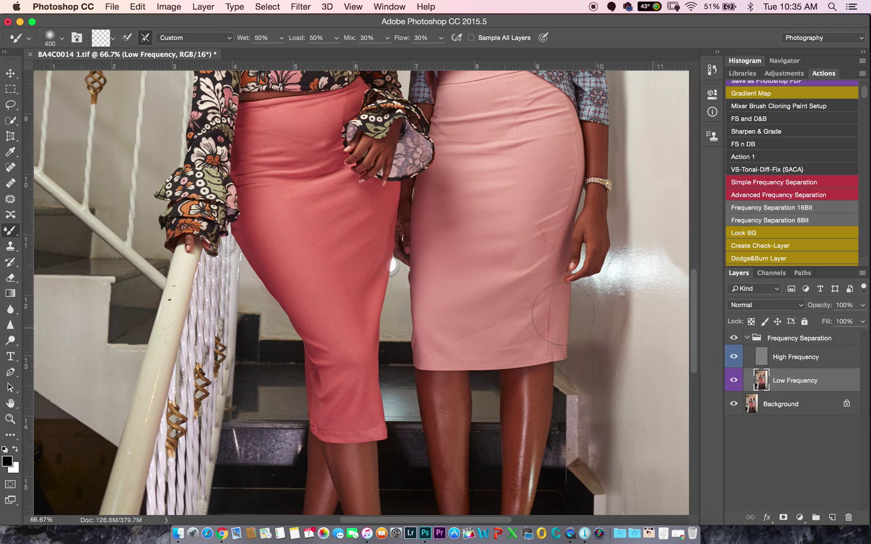
{"action": "key", "text": "bracketleft"}
{"action": "key", "text": "bracketleft"}
{"action": "key", "text": "bracketleft"}
{"action": "key", "text": "bracketleft"}
{"action": "key", "text": "bracketright"}
{"action": "key", "text": "bracketright"}
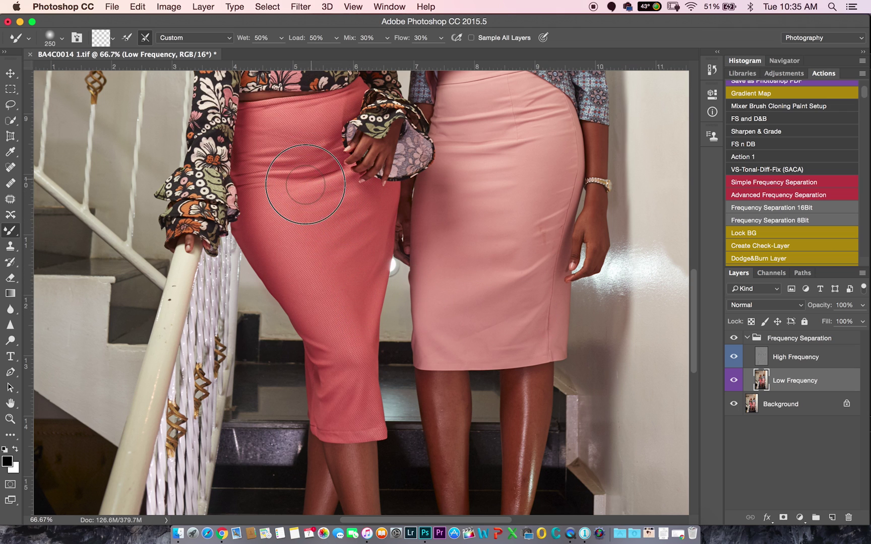
Blend the hip folds of the coral skirt with brush sizes from 300 to 150 pixels and compare with the Frequency Separation group hidden
{"action": "key", "text": "bracketright"}
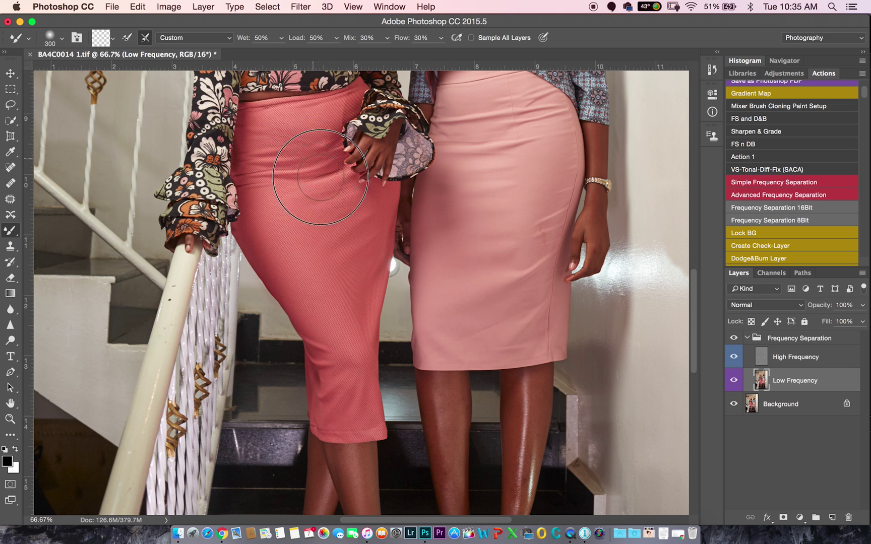
{"action": "key", "text": "bracketleft"}
{"action": "key", "text": "bracketleft"}
{"action": "key", "text": "bracketleft"}
{"action": "key", "text": "bracketleft"}
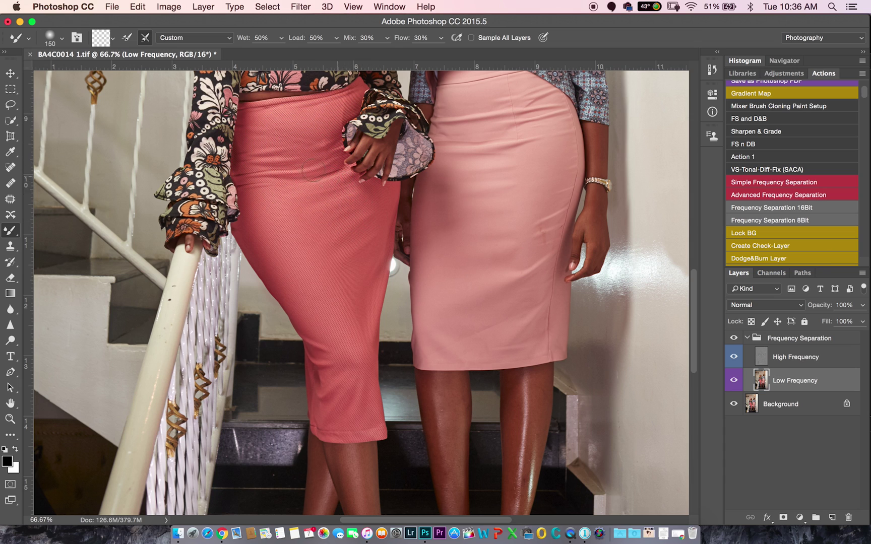
{"action": "left_click", "coordinate": [734, 338]}
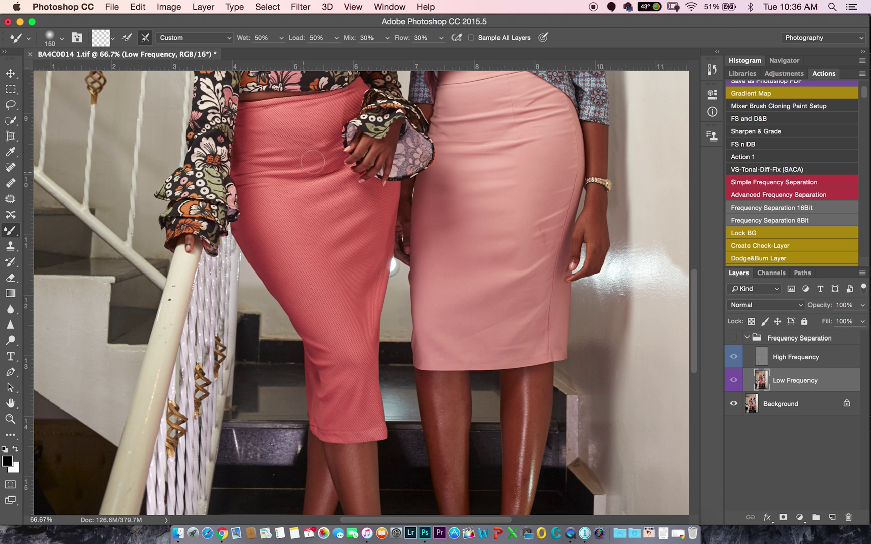
{"action": "left_click", "coordinate": [734, 338]}
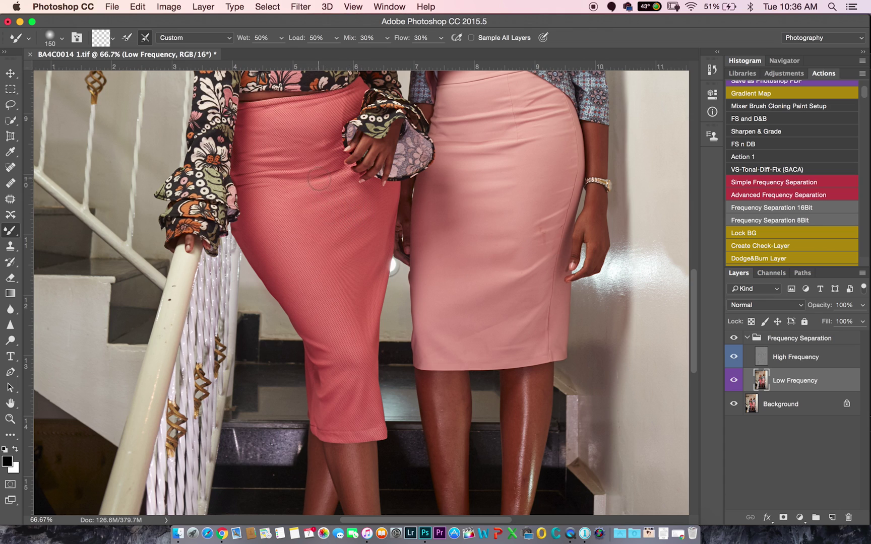
Enlarge the Mixer Brush and smooth the tones down the front of the coral skirt's lower half
{"action": "key", "text": "bracketright"}
{"action": "key", "text": "bracketright"}
{"action": "key", "text": "bracketright"}
{"action": "key", "text": "bracketright"}
{"action": "key", "text": "bracketright"}
{"action": "key", "text": "bracketright"}
{"action": "key", "text": "bracketleft"}
{"action": "left_click_drag", "start_coordinate": [348, 284], "coordinate": [361, 313]}
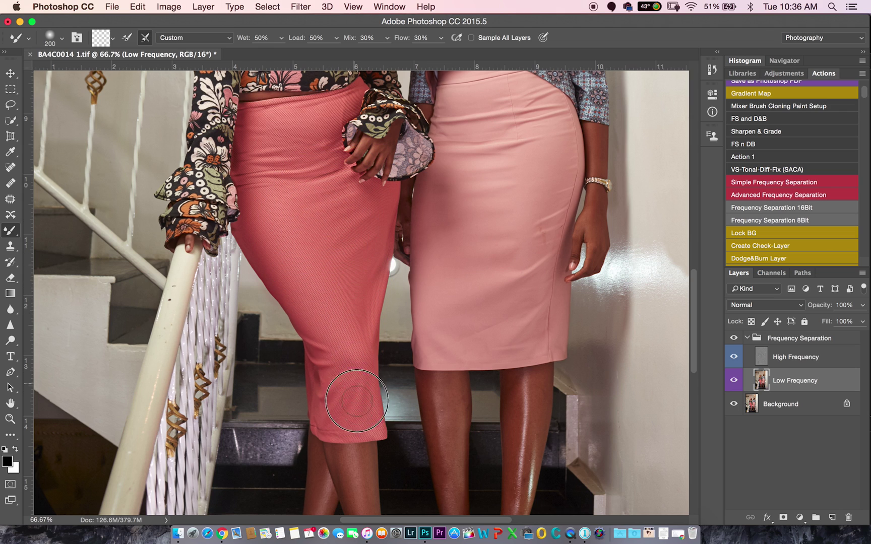
Blend the coral skirt's outer thigh with a 400-pixel Mixer Brush and the side below the waist at 200 pixels
{"action": "key", "text": "bracketright"}
{"action": "key", "text": "bracketright"}
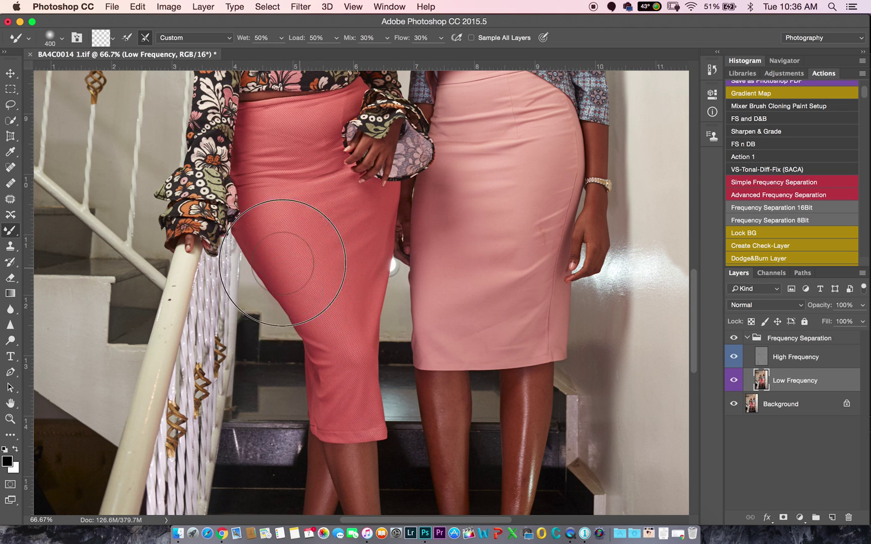
{"action": "key", "text": "bracketleft"}
{"action": "key", "text": "bracketleft"}
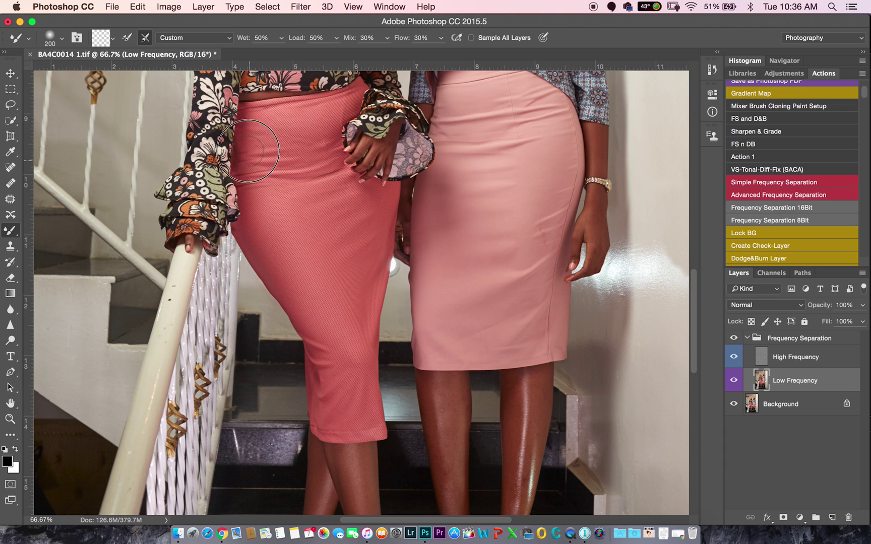
Even out the coral skirt's front and waist area on the Low Frequency layer, varying the Mixer Brush between 250 and 400 pixels
{"action": "key", "text": "bracketright"}
{"action": "left_click_drag", "start_coordinate": [355, 241], "coordinate": [326, 180]}
{"action": "key", "text": "bracketleft"}
{"action": "key", "text": "bracketleft"}
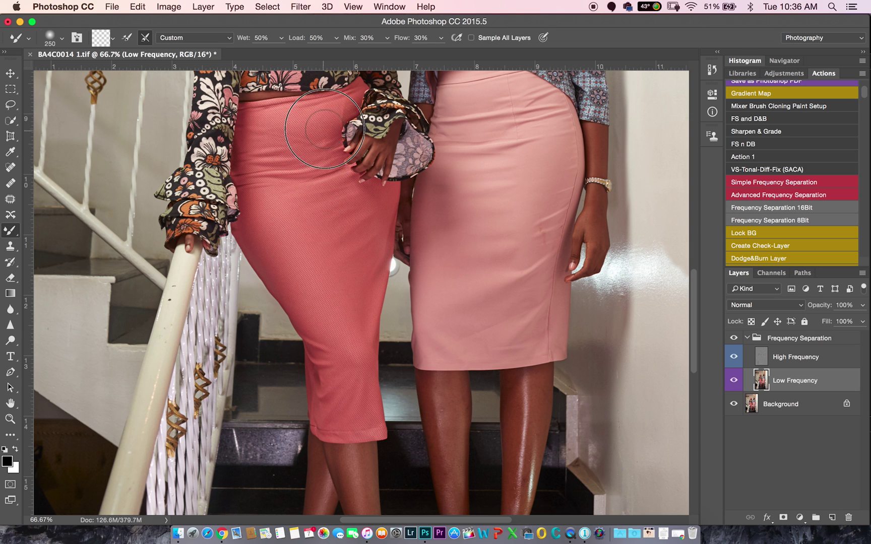
{"action": "key", "text": "bracketright"}
{"action": "key", "text": "bracketright"}
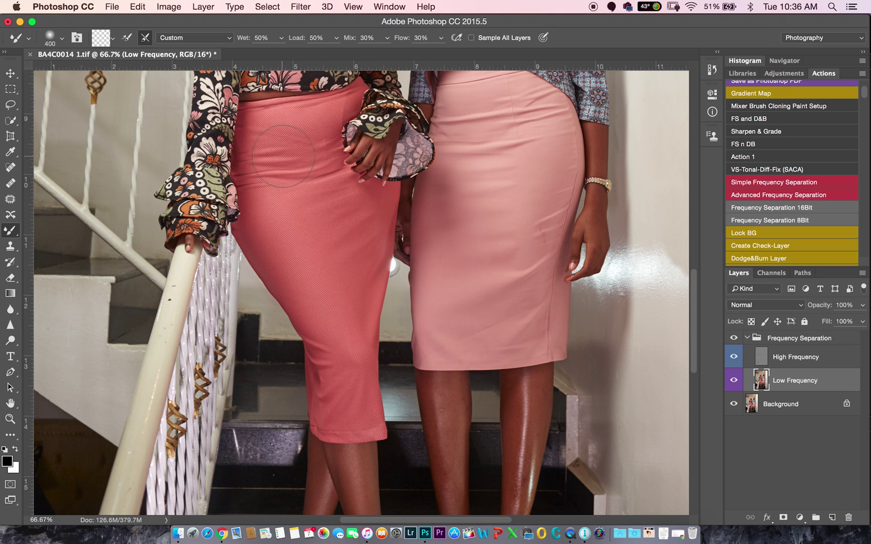
{"action": "key", "text": "bracketleft"}
{"action": "key", "text": "bracketleft"}
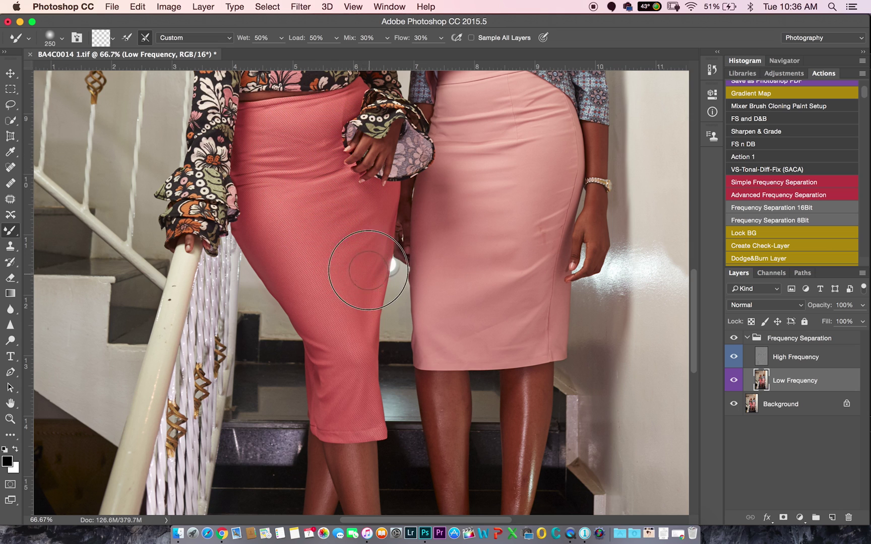
Refine the coral skirt's tones with a smaller Mixer Brush and toggle the Frequency Separation group to compare before and after
{"action": "key", "text": "bracketleft"}
{"action": "key", "text": "bracketleft"}
{"action": "key", "text": "bracketleft"}
{"action": "key", "text": "bracketleft"}
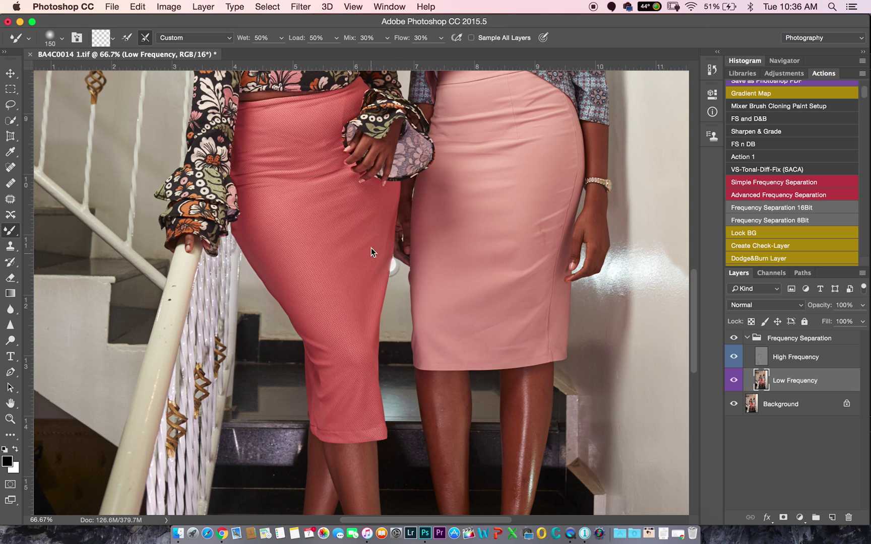
{"action": "key", "text": "bracketright"}
{"action": "key", "text": "bracketright"}
{"action": "key", "text": "bracketright"}
{"action": "key", "text": "bracketright"}
{"action": "key", "text": "bracketright"}
{"action": "left_click", "coordinate": [734, 339]}
{"action": "left_click", "coordinate": [734, 339]}
{"action": "left_click", "coordinate": [732, 340]}
{"action": "left_click", "coordinate": [733, 340]}
On the High Frequency layer, use an 80-pixel Clone Stamp to cover the creases on the coral skirt below the clutch hand
{"action": "left_click", "coordinate": [787, 358]}
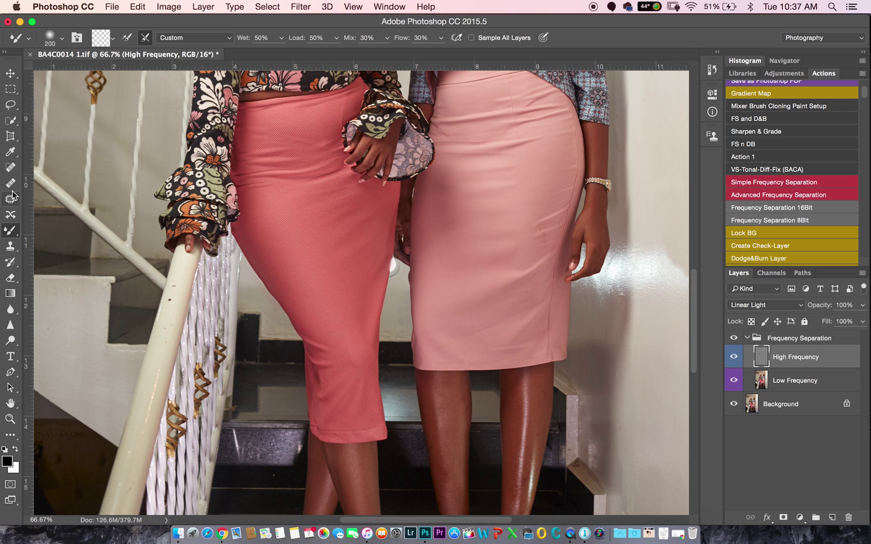
{"action": "left_click", "coordinate": [10, 246]}
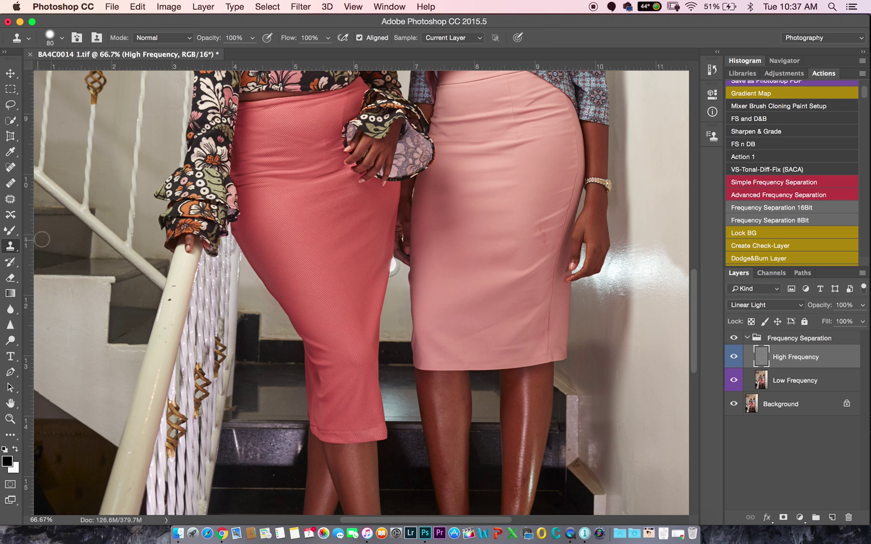
{"action": "key", "text": "z"}
{"action": "left_click", "coordinate": [336, 237]}
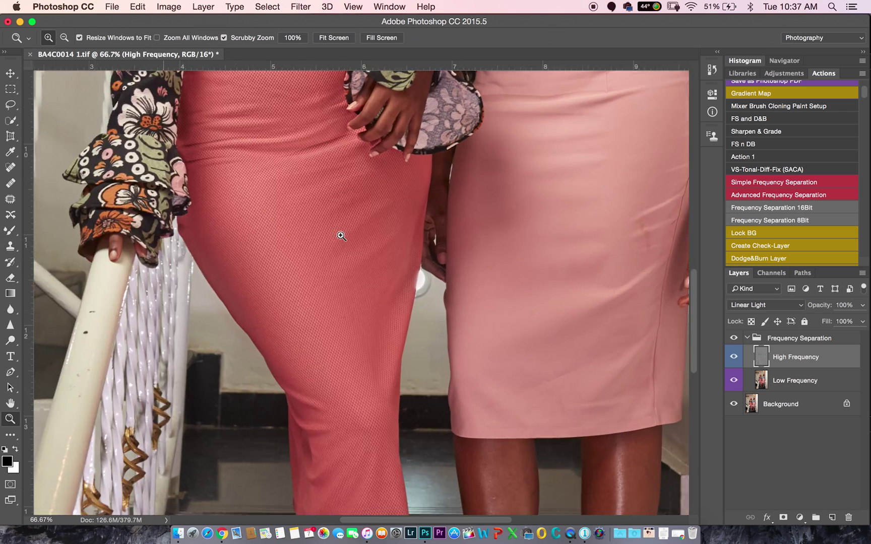
{"action": "left_click", "coordinate": [340, 233]}
{"action": "left_click", "coordinate": [352, 235], "text": "alt"}
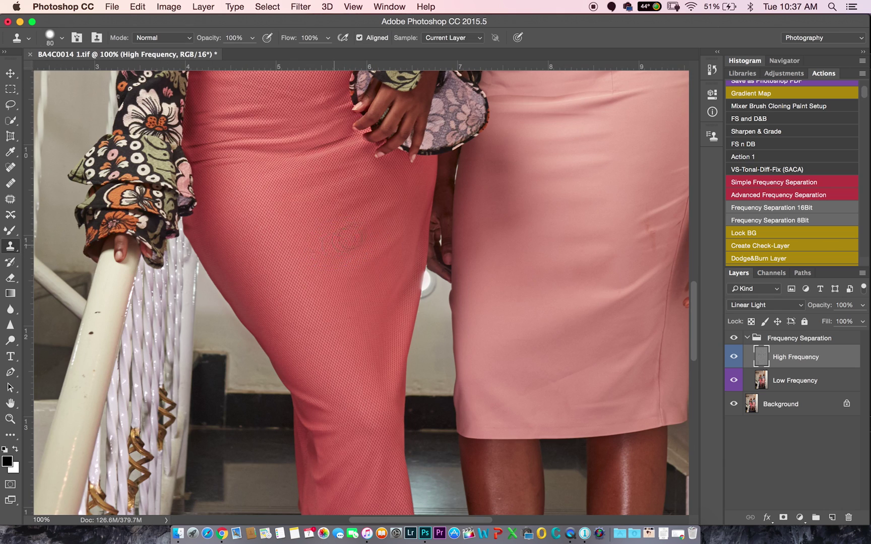
{"action": "left_click", "coordinate": [391, 231], "text": "alt"}
{"action": "mouse_move", "coordinate": [375, 225]}
{"action": "left_mouse_down"}
{"action": "mouse_move", "coordinate": [388, 213]}
{"action": "mouse_move", "coordinate": [334, 243]}
{"action": "mouse_move", "coordinate": [382, 220]}
{"action": "left_mouse_up"}
{"action": "mouse_move", "coordinate": [377, 255]}
{"action": "left_mouse_down"}
{"action": "mouse_move", "coordinate": [357, 263]}
{"action": "mouse_move", "coordinate": [379, 241]}
{"action": "mouse_move", "coordinate": [361, 258]}
{"action": "mouse_move", "coordinate": [375, 221]}
{"action": "mouse_move", "coordinate": [374, 234]}
{"action": "mouse_move", "coordinate": [353, 243]}
{"action": "mouse_move", "coordinate": [371, 234]}
{"action": "mouse_move", "coordinate": [353, 235]}
{"action": "mouse_move", "coordinate": [368, 242]}
{"action": "mouse_move", "coordinate": [343, 224]}
{"action": "mouse_move", "coordinate": [379, 201]}
{"action": "mouse_move", "coordinate": [346, 210]}
{"action": "mouse_move", "coordinate": [383, 193]}
{"action": "left_mouse_up"}
Clone clean fabric texture over the remaining creases across the front of the coral skirt's upper thigh
{"action": "left_click", "coordinate": [361, 257], "text": "alt"}
{"action": "left_click", "coordinate": [468, 320]}
{"action": "left_click", "coordinate": [385, 259], "text": "alt"}
{"action": "left_click_drag", "start_coordinate": [355, 250], "coordinate": [351, 242]}
{"action": "left_click", "coordinate": [355, 217]}
{"action": "left_click", "coordinate": [320, 202], "text": "alt"}
{"action": "mouse_move", "coordinate": [337, 203]}
{"action": "left_mouse_down"}
{"action": "mouse_move", "coordinate": [365, 184]}
{"action": "mouse_move", "coordinate": [330, 194]}
{"action": "left_mouse_up"}
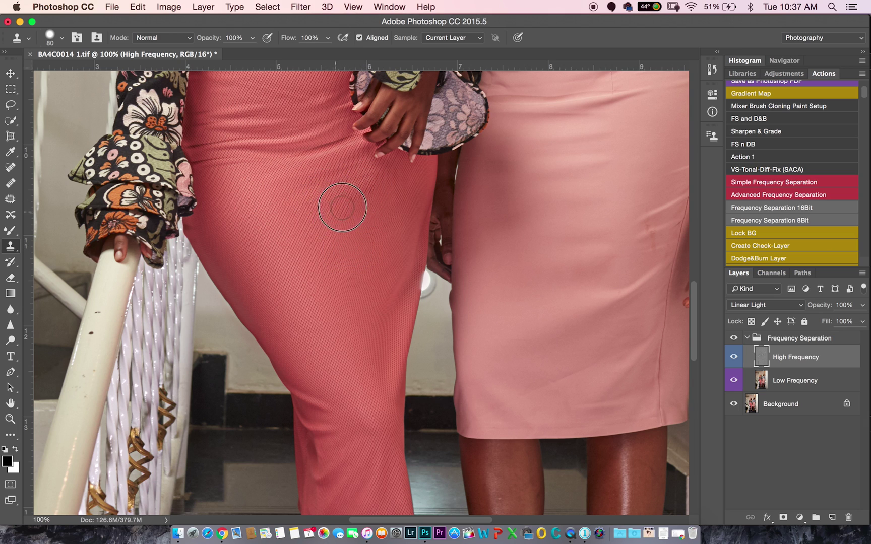
{"action": "left_click_drag", "start_coordinate": [345, 227], "coordinate": [377, 196]}
{"action": "left_click", "coordinate": [319, 251], "text": "alt"}
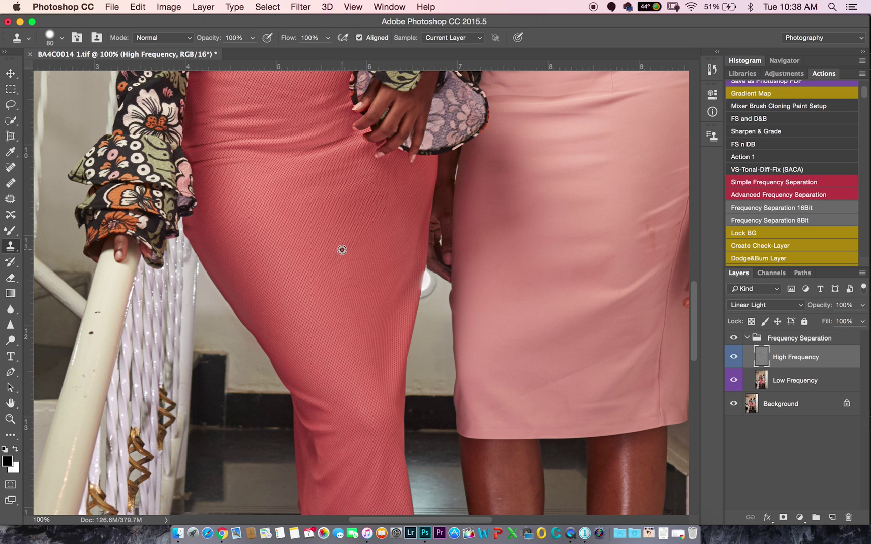
{"action": "mouse_move", "coordinate": [341, 246]}
{"action": "left_mouse_down"}
{"action": "mouse_move", "coordinate": [380, 222]}
{"action": "mouse_move", "coordinate": [335, 249]}
{"action": "mouse_move", "coordinate": [367, 217]}
{"action": "mouse_move", "coordinate": [356, 220]}
{"action": "left_mouse_up"}
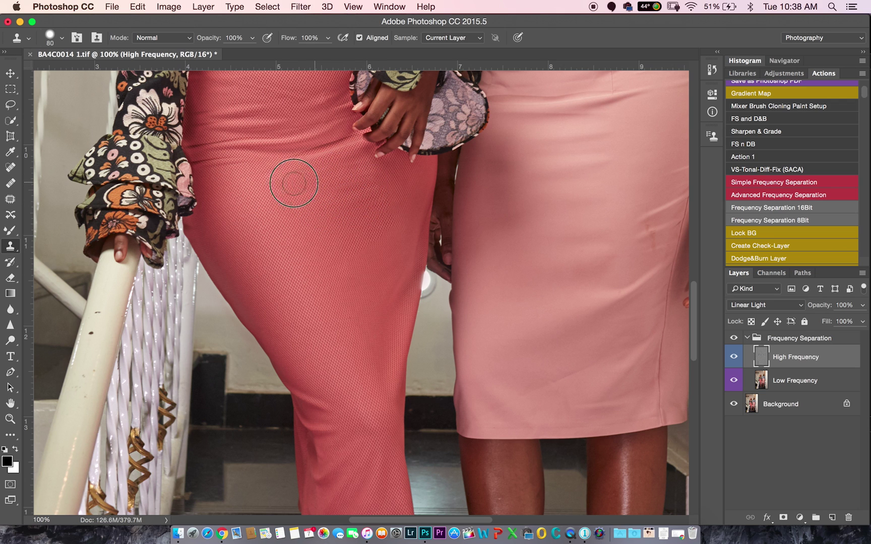
Compare the coral skirt before and after by toggling the Frequency Separation group's visibility at 50% zoom
{"action": "key", "text": "z"}
{"action": "left_click", "coordinate": [346, 279], "text": "alt"}
{"action": "left_click", "coordinate": [346, 279], "text": "alt"}
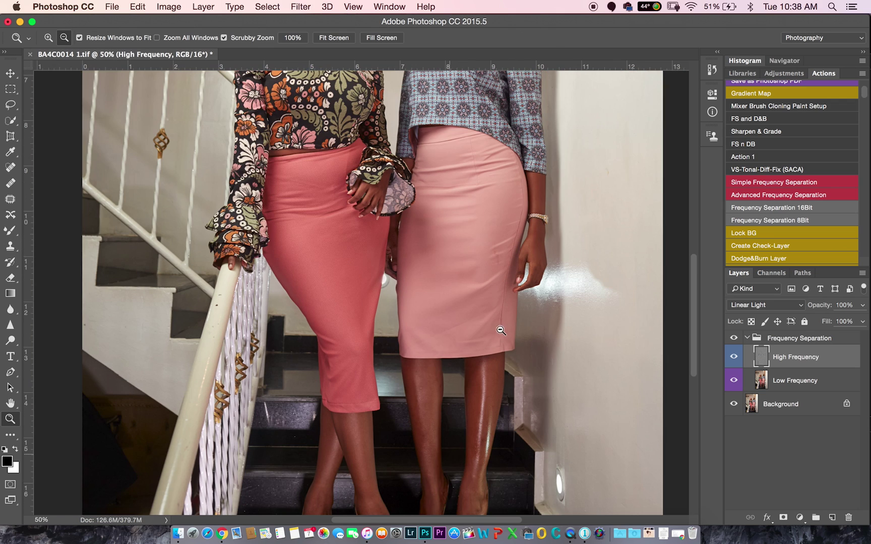
{"action": "key", "text": "s"}
{"action": "left_click", "coordinate": [733, 339]}
{"action": "left_click", "coordinate": [733, 339]}
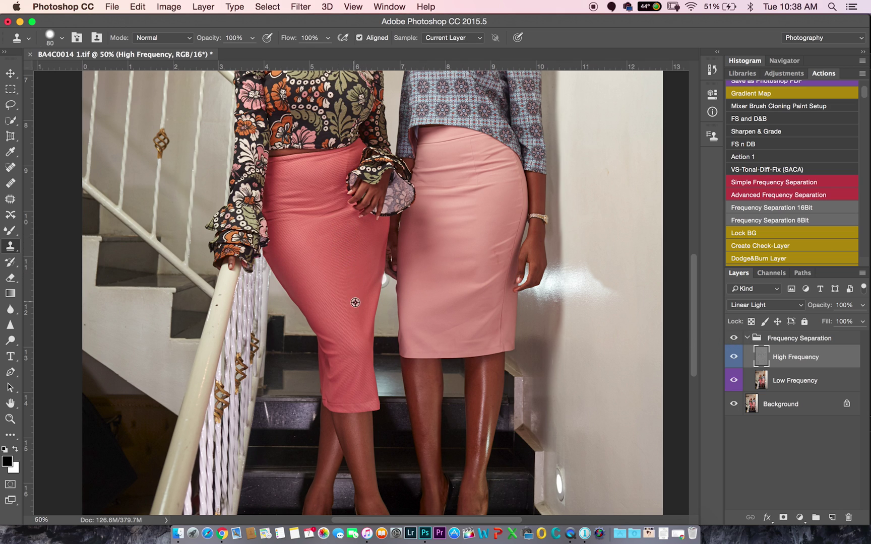
Clone over the horizontal creases running across the coral skirt's hip from beside the ruffled cuff, sampling smooth fabric below them
{"action": "key", "text": "z"}
{"action": "left_click", "coordinate": [311, 232]}
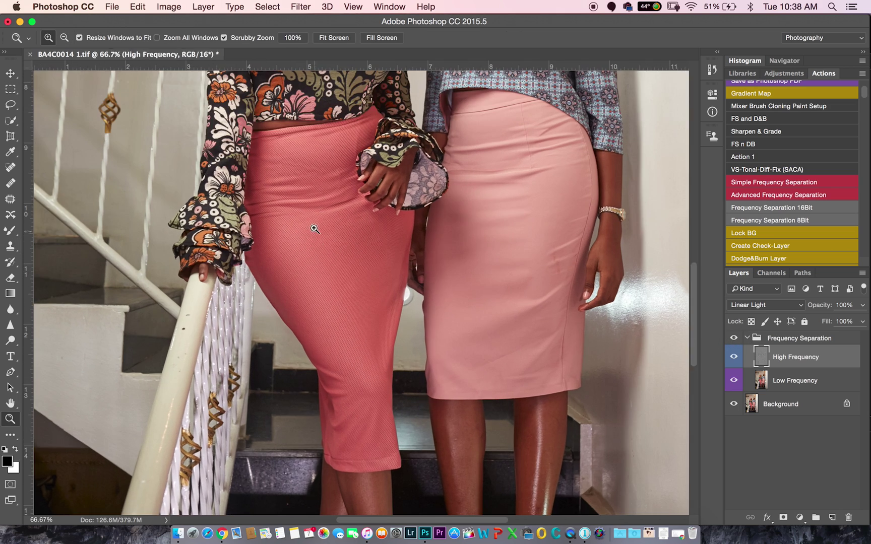
{"action": "key", "text": "s"}
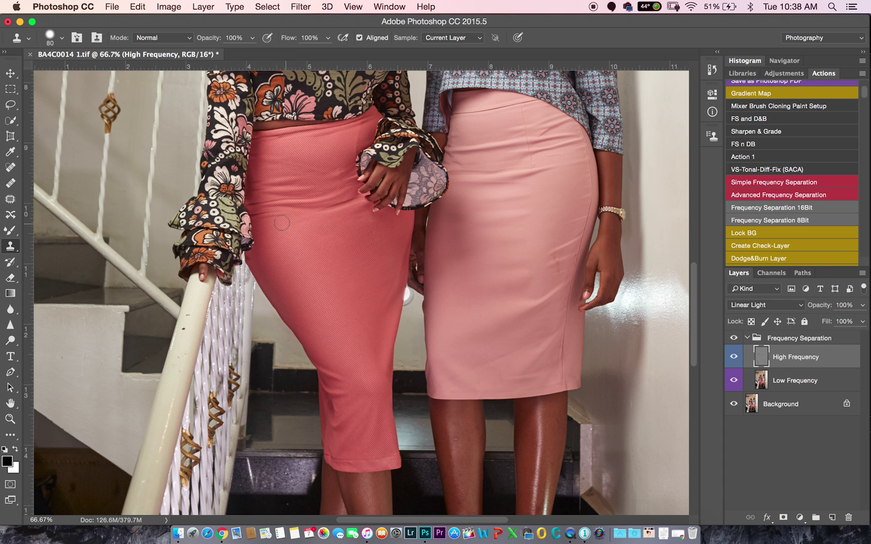
{"action": "left_click", "coordinate": [290, 223], "text": "alt"}
{"action": "mouse_move", "coordinate": [281, 204]}
{"action": "left_mouse_down"}
{"action": "mouse_move", "coordinate": [300, 202]}
{"action": "mouse_move", "coordinate": [270, 203]}
{"action": "left_mouse_up"}
{"action": "mouse_move", "coordinate": [323, 210]}
{"action": "left_mouse_down"}
{"action": "mouse_move", "coordinate": [304, 208]}
{"action": "mouse_move", "coordinate": [329, 200]}
{"action": "mouse_move", "coordinate": [293, 205]}
{"action": "mouse_move", "coordinate": [301, 194]}
{"action": "mouse_move", "coordinate": [277, 193]}
{"action": "mouse_move", "coordinate": [305, 190]}
{"action": "mouse_move", "coordinate": [297, 222]}
{"action": "mouse_move", "coordinate": [303, 202]}
{"action": "left_mouse_up"}
{"action": "left_click", "coordinate": [307, 212], "text": "alt"}
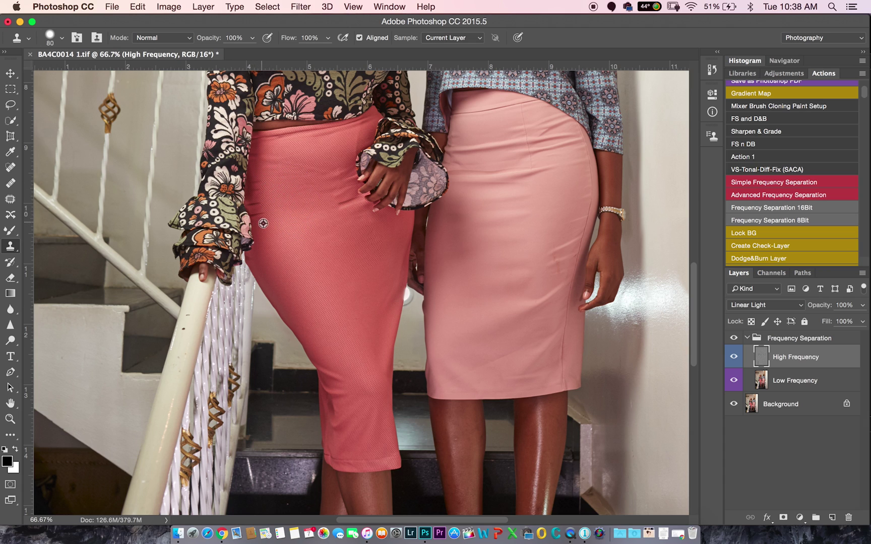
{"action": "mouse_move", "coordinate": [260, 216]}
{"action": "left_mouse_down"}
{"action": "mouse_move", "coordinate": [259, 184]}
{"action": "mouse_move", "coordinate": [263, 214]}
{"action": "mouse_move", "coordinate": [268, 170]}
{"action": "mouse_move", "coordinate": [289, 184]}
{"action": "left_mouse_up"}
Clean the creases at the coral skirt's side and below the waist with cloned texture, undo one stroke and retouch beside the hand
{"action": "left_click", "coordinate": [267, 207], "text": "alt"}
{"action": "left_click", "coordinate": [271, 220]}
{"action": "left_click", "coordinate": [262, 202], "text": "alt"}
{"action": "left_click", "coordinate": [260, 199]}
{"action": "left_click", "coordinate": [271, 176], "text": "alt"}
{"action": "left_click", "coordinate": [271, 168], "text": "alt"}
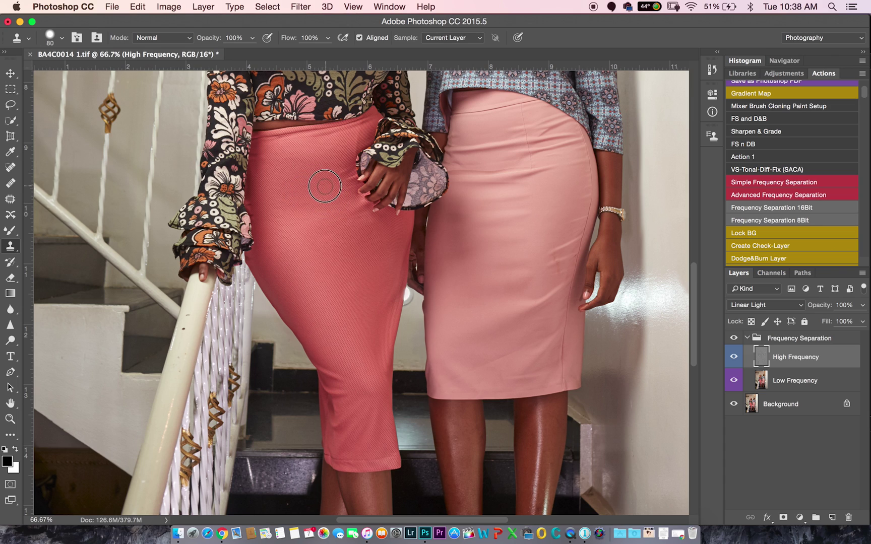
{"action": "key", "text": "super+z"}
{"action": "left_click_drag", "start_coordinate": [341, 192], "coordinate": [349, 175]}
{"action": "left_click", "coordinate": [344, 145], "text": "alt"}
Compare the retouched coral skirt with the original at full-figure and closer views by toggling the Frequency Separation group
{"action": "left_click", "coordinate": [345, 261], "text": "alt"}
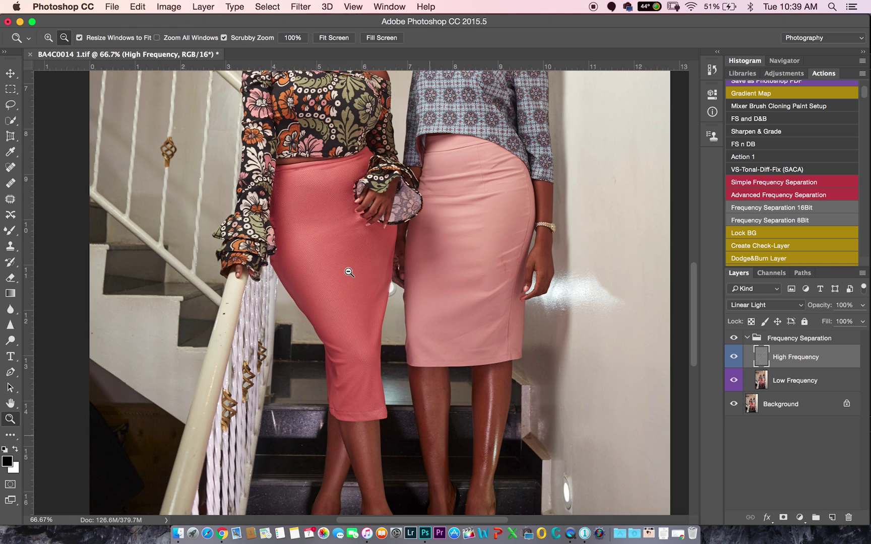
{"action": "left_click", "coordinate": [346, 265], "text": "alt"}
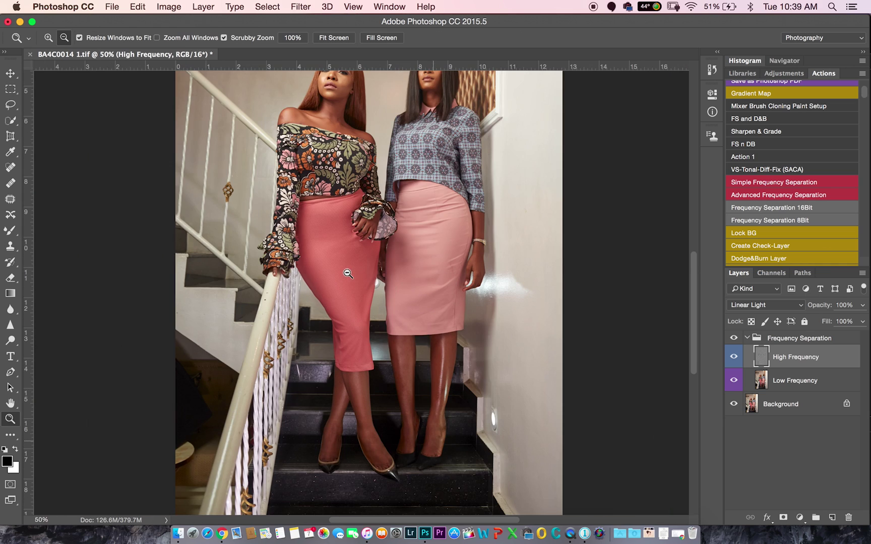
{"action": "left_click", "coordinate": [733, 338]}
{"action": "left_click", "coordinate": [734, 338]}
{"action": "key", "text": "z"}
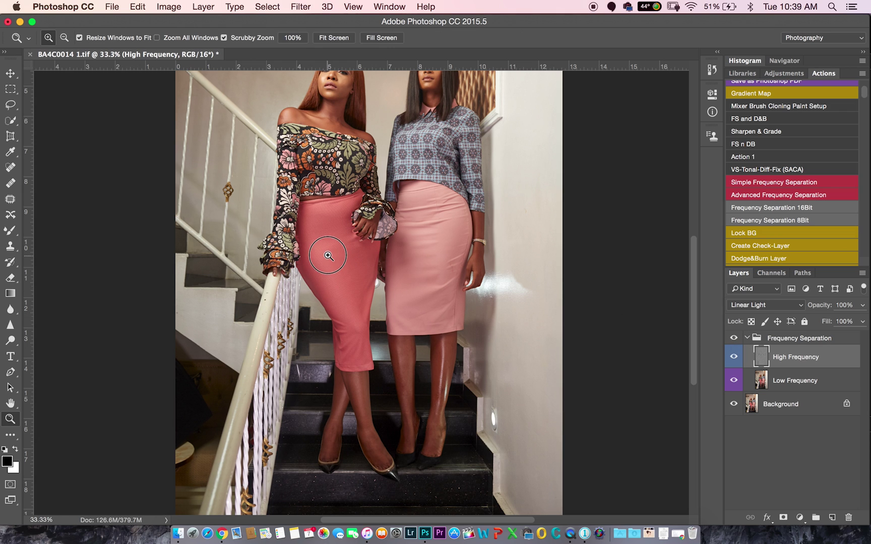
{"action": "left_click", "coordinate": [333, 256]}
{"action": "left_click", "coordinate": [334, 258]}
{"action": "key", "text": "s"}
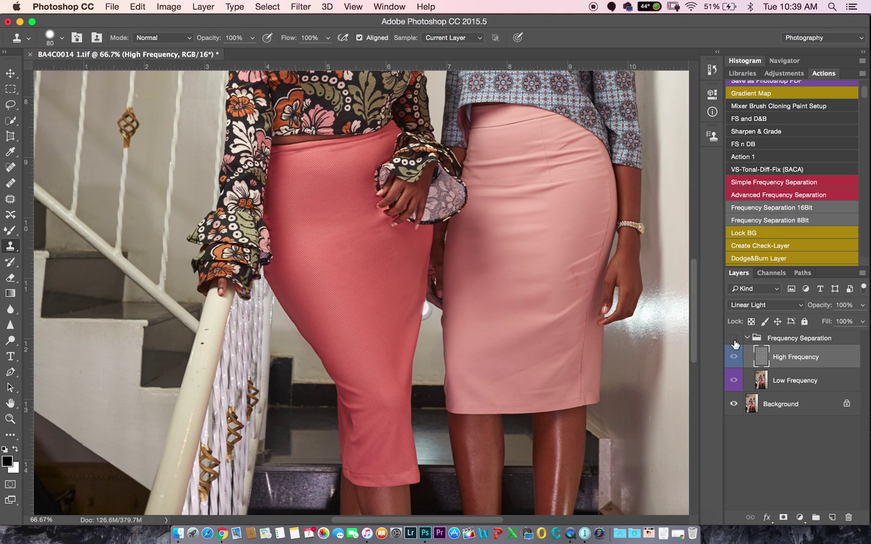
{"action": "left_click", "coordinate": [733, 338]}
{"action": "left_click", "coordinate": [733, 338]}
Collapse the Frequency Separation group, add a Dodge&Burn layer above it with the Dodge&Burn Layer action, and choose the Burn tool
{"action": "left_click", "coordinate": [750, 338]}
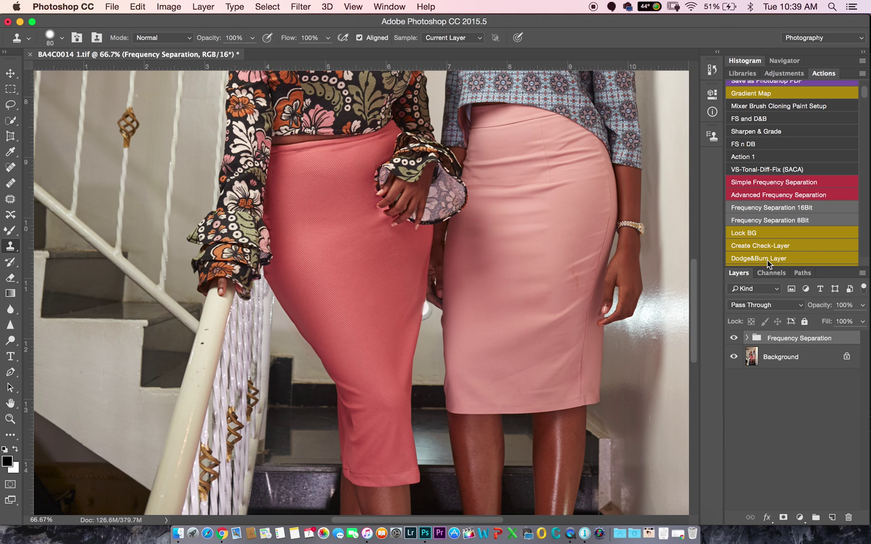
{"action": "left_click", "coordinate": [768, 259]}
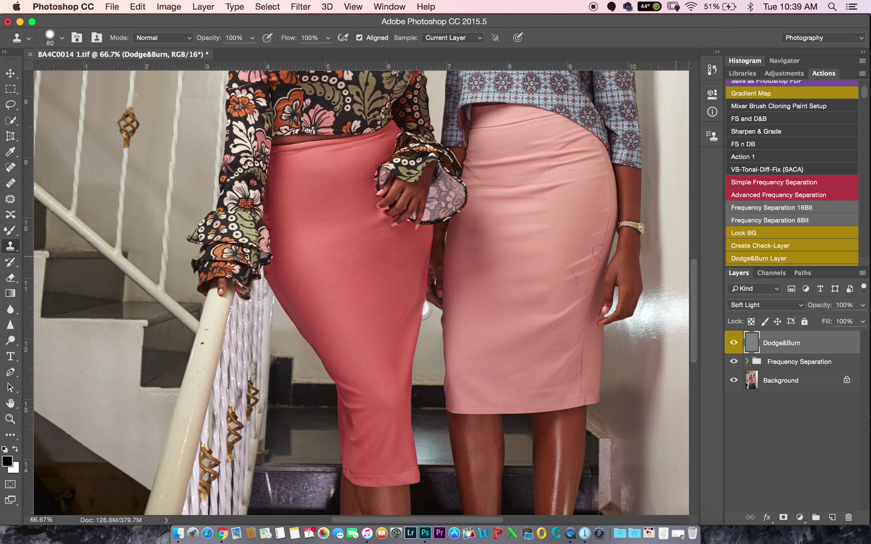
{"action": "left_click", "coordinate": [411, 297], "text": "alt"}
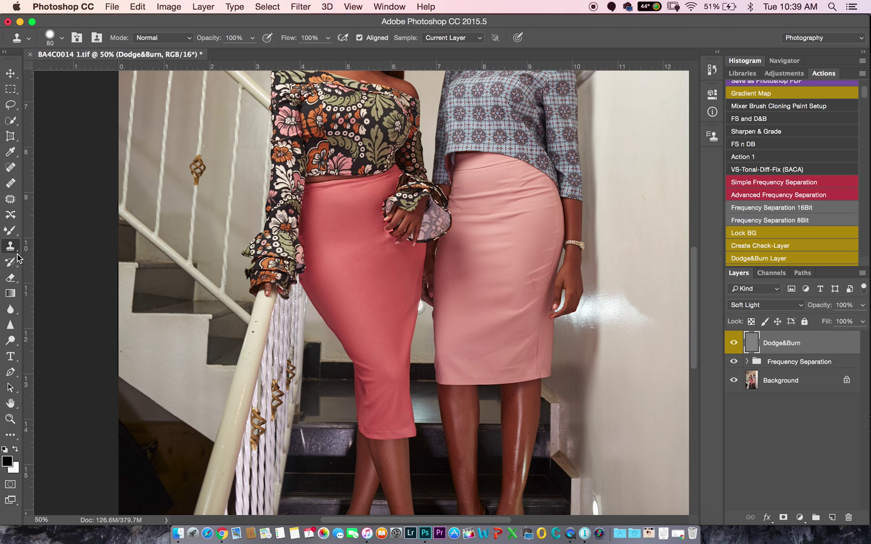
{"action": "left_click", "coordinate": [10, 340]}
{"action": "left_click", "coordinate": [40, 351]}
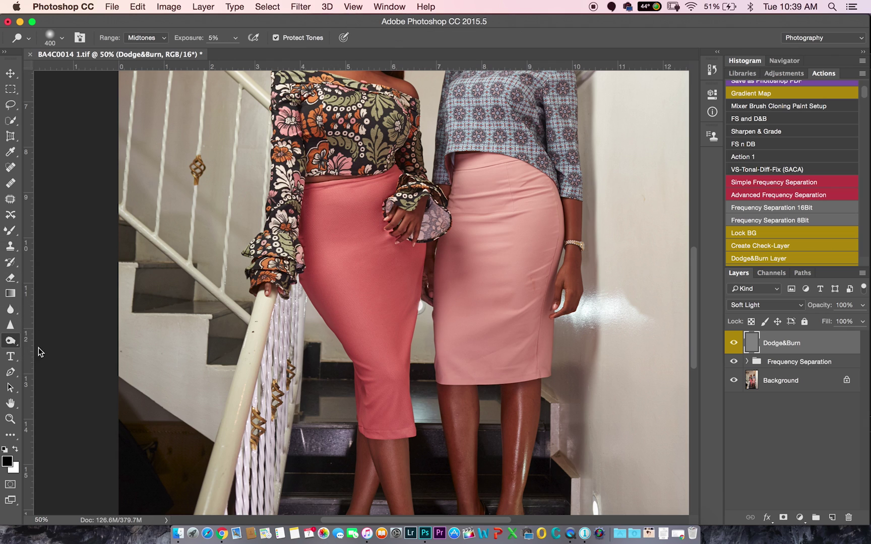
Toggle the Frequency Separation group to study the coral skirt's original folds and leave the group hidden as a shading reference
{"action": "left_click", "coordinate": [735, 363]}
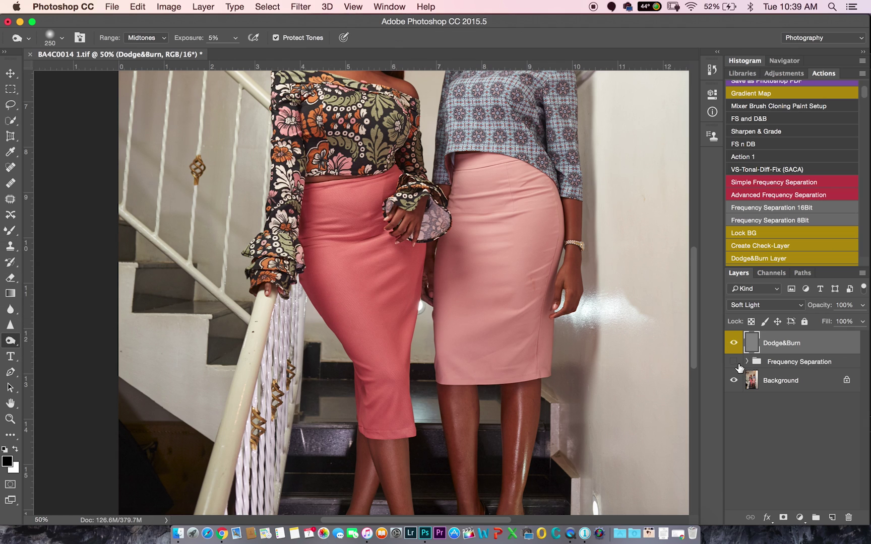
{"action": "left_click", "coordinate": [735, 363]}
{"action": "left_click", "coordinate": [734, 363]}
{"action": "left_click", "coordinate": [734, 363]}
{"action": "left_click", "coordinate": [734, 362]}
Burn the coral skirt's shadow areas on the Dodge&Burn layer at 5% midtone exposure, varying the brush size, and compare the layer on and off
{"action": "key", "text": "bracketleft"}
{"action": "key", "text": "bracketleft"}
{"action": "key", "text": "bracketleft"}
{"action": "key", "text": "bracketleft"}
{"action": "key", "text": "bracketleft"}
{"action": "key", "text": "bracketleft"}
{"action": "key", "text": "bracketright"}
{"action": "key", "text": "bracketright"}
{"action": "key", "text": "bracketleft"}
{"action": "key", "text": "bracketright"}
{"action": "key", "text": "bracketright"}
{"action": "key", "text": "bracketright"}
{"action": "key", "text": "bracketright"}
{"action": "key", "text": "bracketleft"}
{"action": "key", "text": "bracketleft"}
{"action": "key", "text": "bracketleft"}
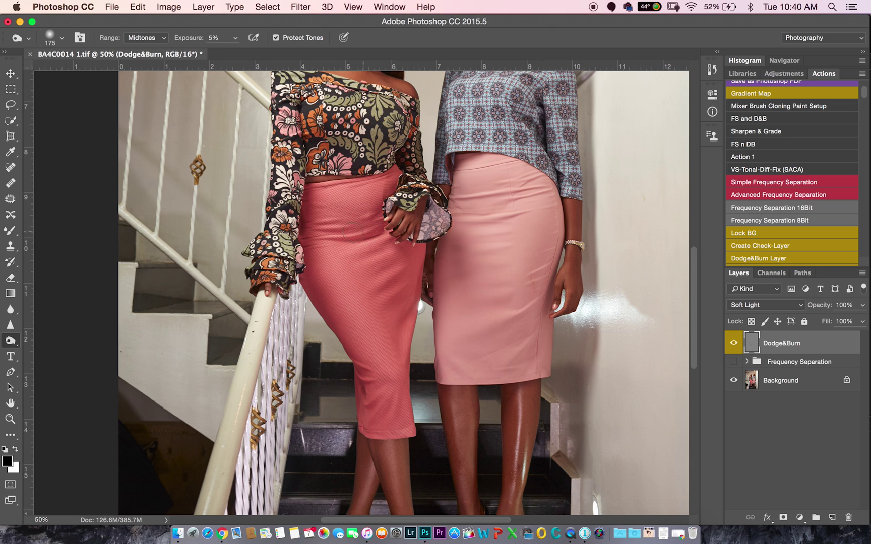
{"action": "key", "text": "bracketright"}
{"action": "key", "text": "bracketright"}
{"action": "left_click", "coordinate": [734, 344]}
{"action": "left_click", "coordinate": [734, 344]}
Dodge the coral skirt's highlights on the Dodge&Burn layer at 3% midtone exposure, adjusting the brush size to each area
{"action": "left_click_drag", "start_coordinate": [10, 341], "coordinate": [43, 340]}
{"action": "left_click", "coordinate": [222, 38]}
{"action": "type", "text": "3"}
{"action": "key", "text": "Return"}
{"action": "key", "text": "bracketleft"}
{"action": "key", "text": "bracketleft"}
{"action": "key", "text": "bracketleft"}
{"action": "key", "text": "bracketright"}
{"action": "key", "text": "bracketleft"}
{"action": "key", "text": "bracketleft"}
Show the Frequency Separation group again and refine the coral skirt's highlights with the Dodge tool between 400 and 250 pixels
{"action": "left_click", "coordinate": [733, 361]}
{"action": "key", "text": "bracketright"}
{"action": "key", "text": "bracketright"}
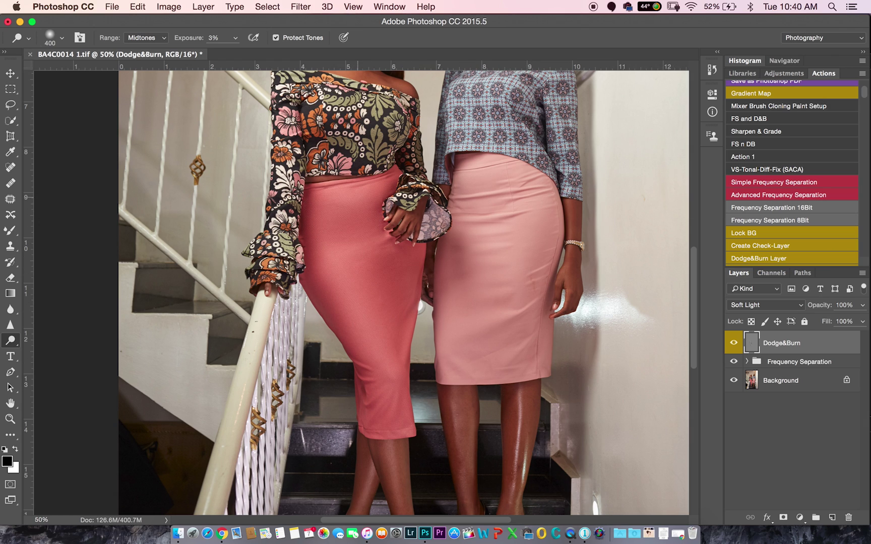
{"action": "key", "text": "bracketleft"}
{"action": "key", "text": "bracketleft"}
Group the Dodge&Burn layer with the Frequency Separation group and toggle the new group to compare with the original
{"action": "key", "text": "z"}
{"action": "left_click", "coordinate": [426, 313]}
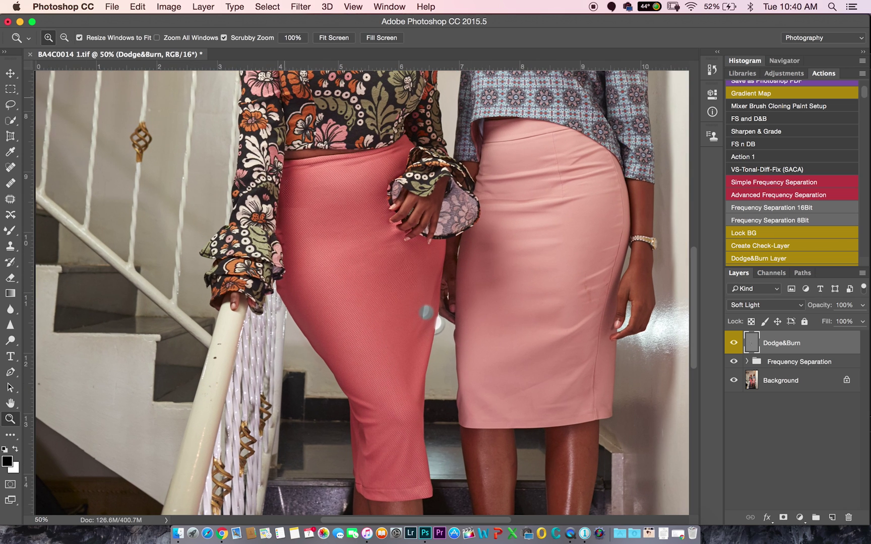
{"action": "key", "text": "o"}
{"action": "key", "text": "alt+bracketleft"}
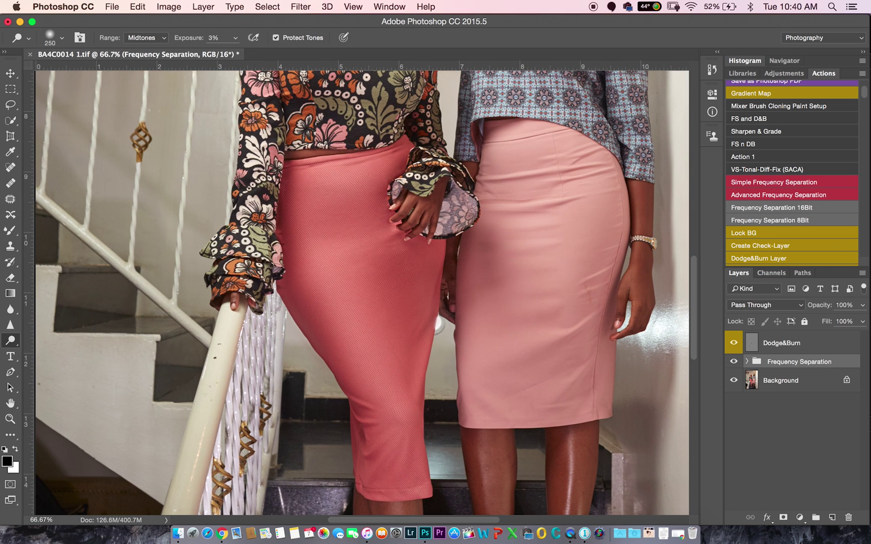
{"action": "key", "text": "alt+bracketright"}
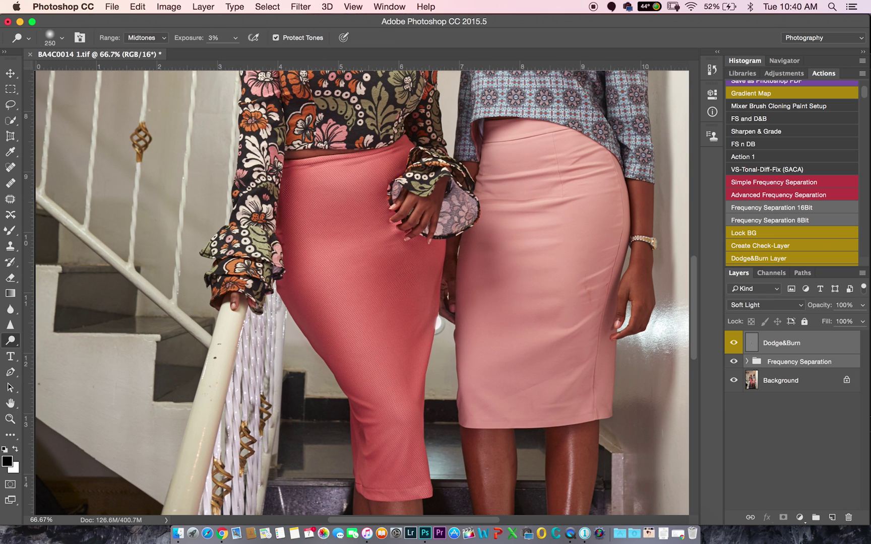
{"action": "key", "text": "super+g"}
{"action": "key", "text": "super+comma"}
{"action": "key", "text": "super+comma"}
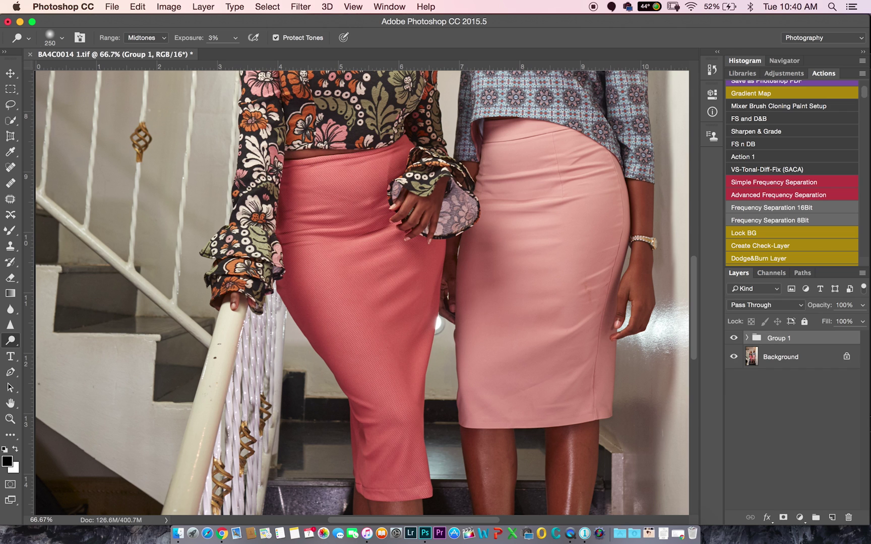
Compare the whole photo at 25% zoom with and without the grouped retouching
{"action": "key", "text": "z"}
{"action": "left_click", "coordinate": [516, 333], "text": "alt"}
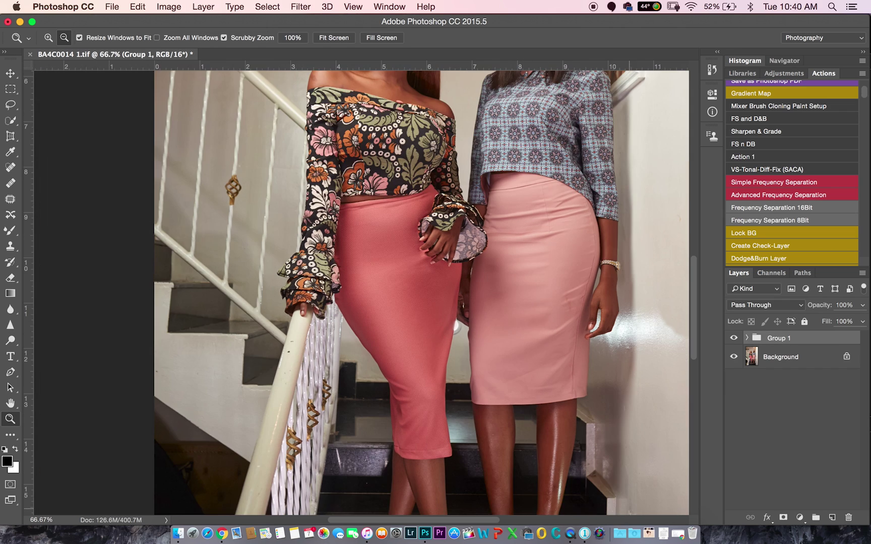
{"action": "left_click", "coordinate": [515, 333], "text": "alt"}
{"action": "left_click", "coordinate": [515, 332], "text": "alt"}
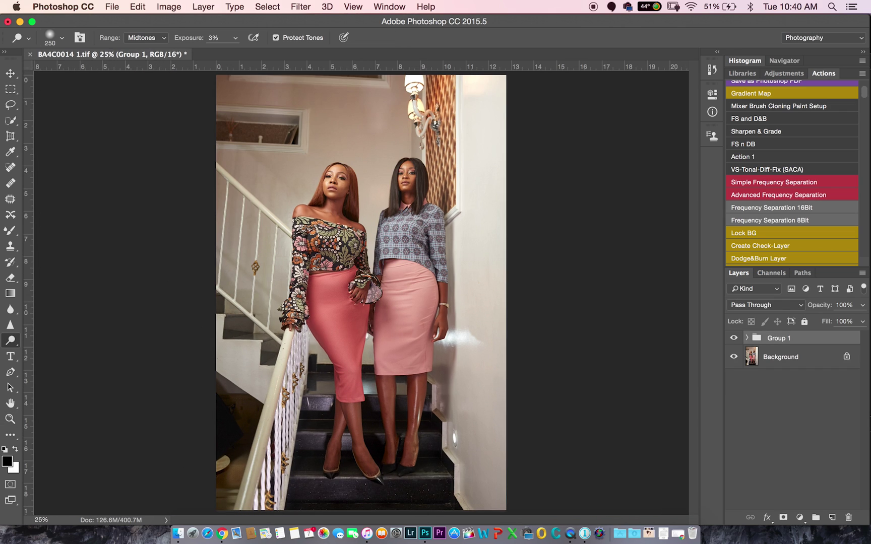
{"action": "key", "text": "super+comma"}
{"action": "key", "text": "super+comma"}
{"action": "key", "text": "super+comma"}
{"action": "key", "text": "super+comma"}
{"action": "key", "text": "super+comma"}
{"action": "key", "text": "super+comma"}
Examine both skirts at 50% zoom, toggling Group 1 to judge the retouching against the original
{"action": "key", "text": "z"}
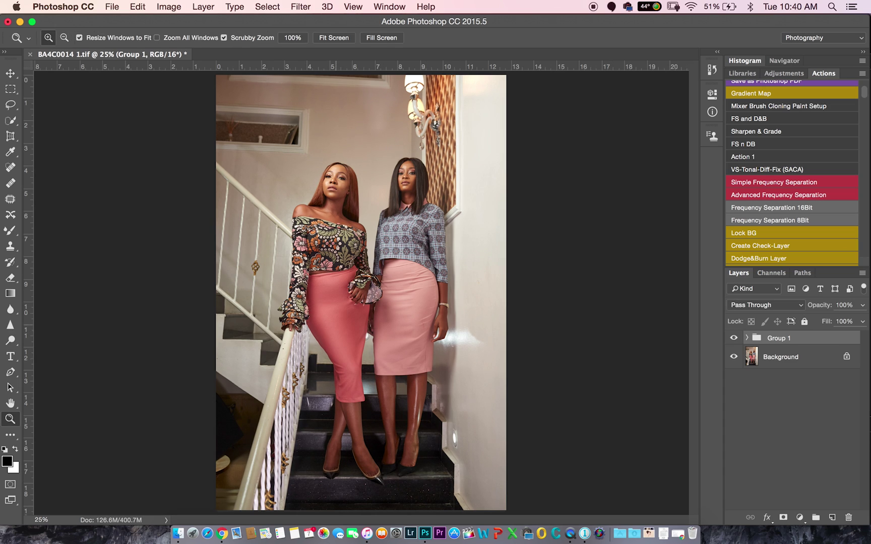
{"action": "left_click", "coordinate": [328, 323]}
{"action": "key", "text": "o"}
{"action": "key", "text": "super+comma"}
{"action": "key", "text": "super+comma"}
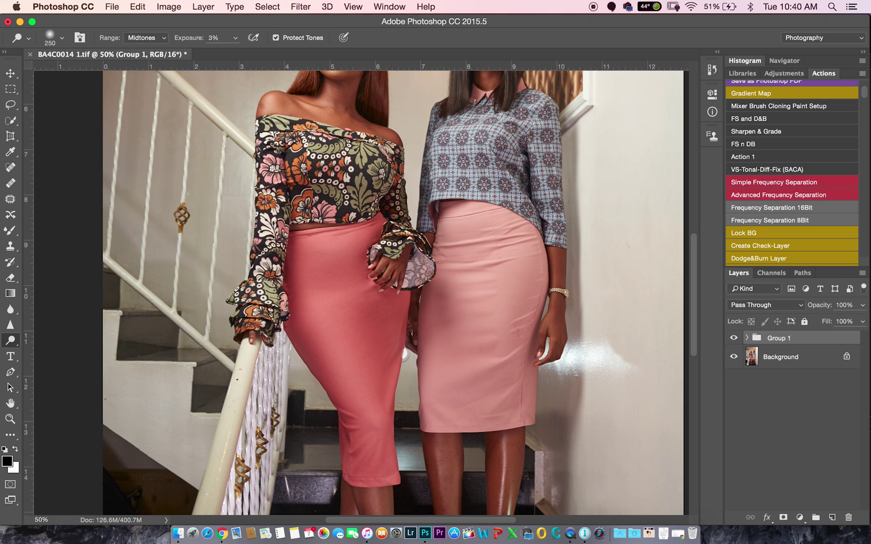
Expand Group 1 and make the Dodge&Burn layer active for the Dodge tool, with both models in view at 33.3% zoom
{"action": "left_click", "coordinate": [748, 338]}
{"action": "left_click", "coordinate": [791, 357]}
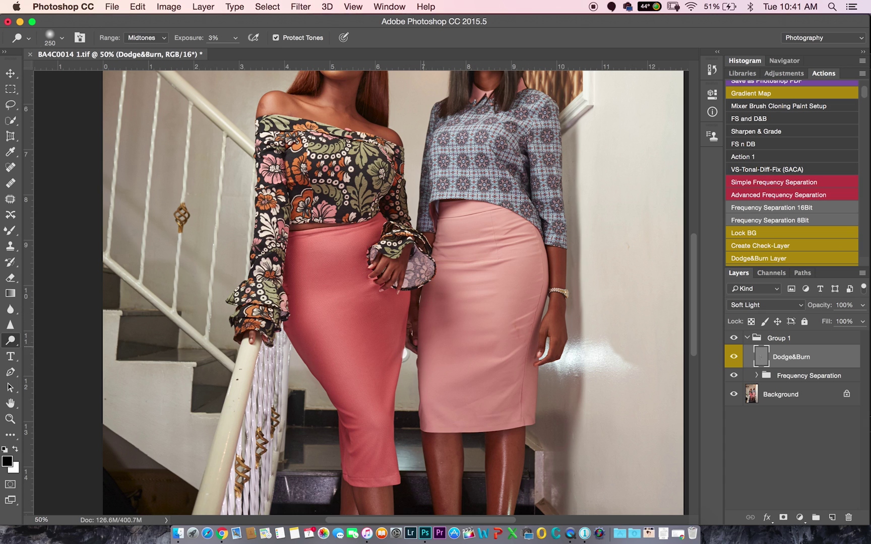
{"action": "key", "text": "z"}
{"action": "left_click", "coordinate": [429, 314], "text": "alt"}
{"action": "key", "text": "o"}
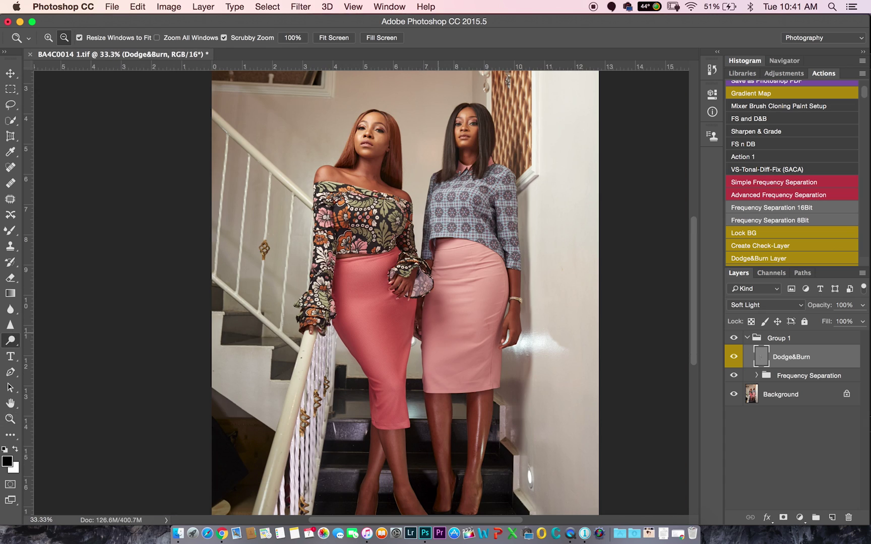